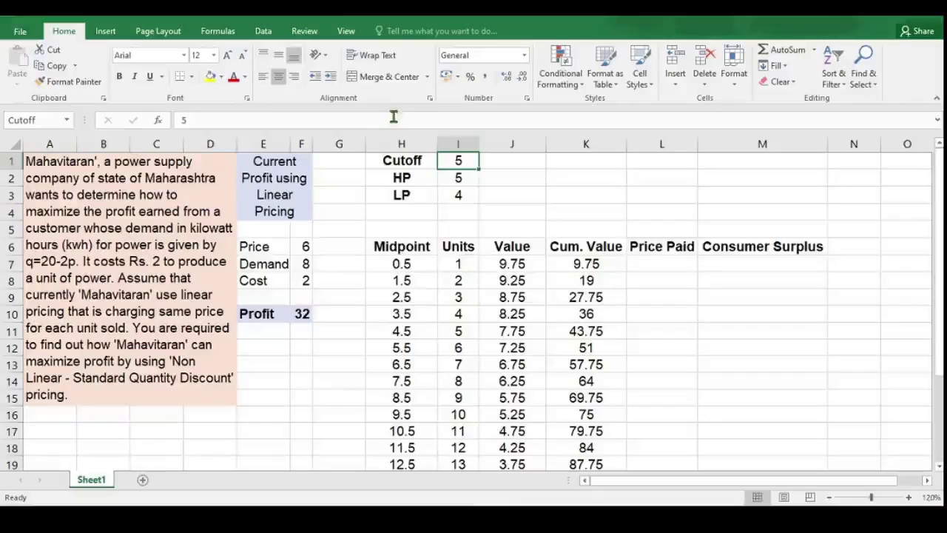
# Define the name Cutoff for cell I1 with its scope limited to Sheet1
pyautogui.click(218, 30)
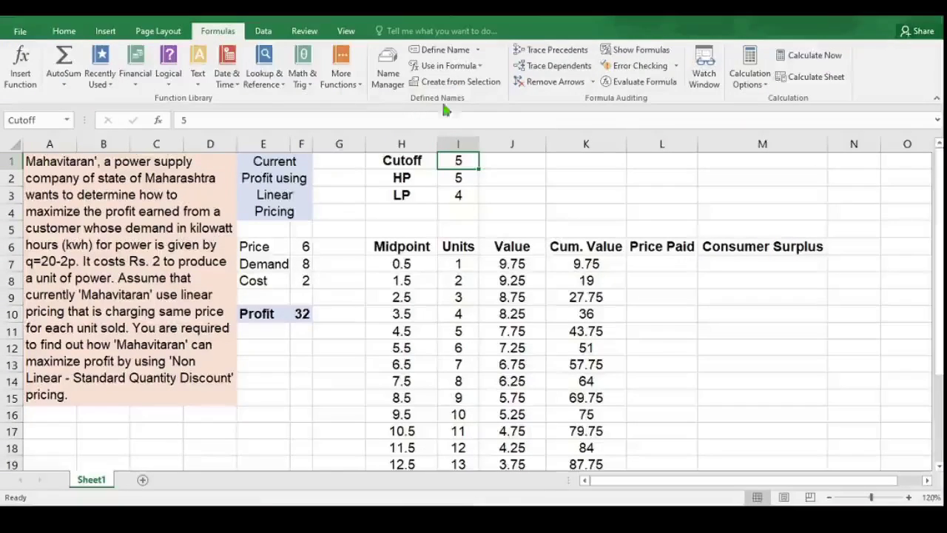
pyautogui.click(444, 51)
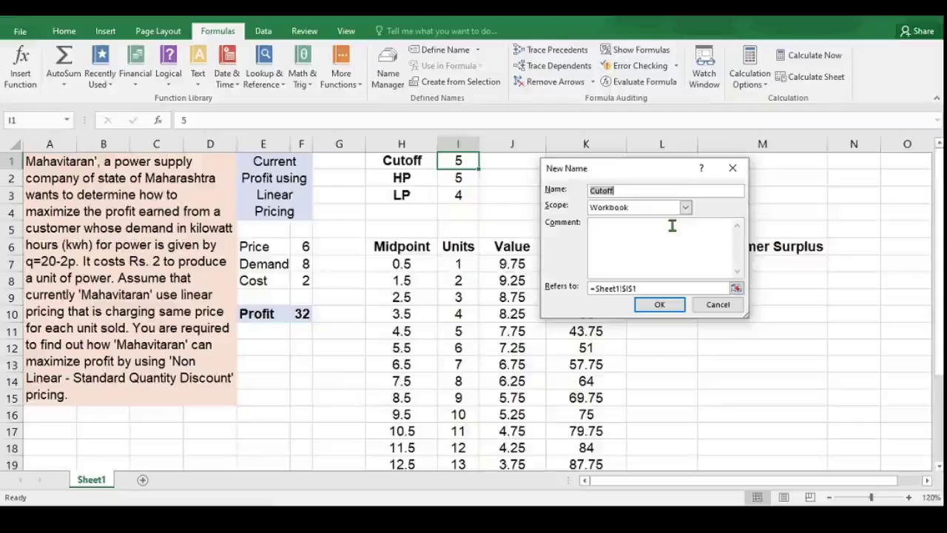
pyautogui.moveTo(662, 177); pyautogui.dragTo(632, 173)
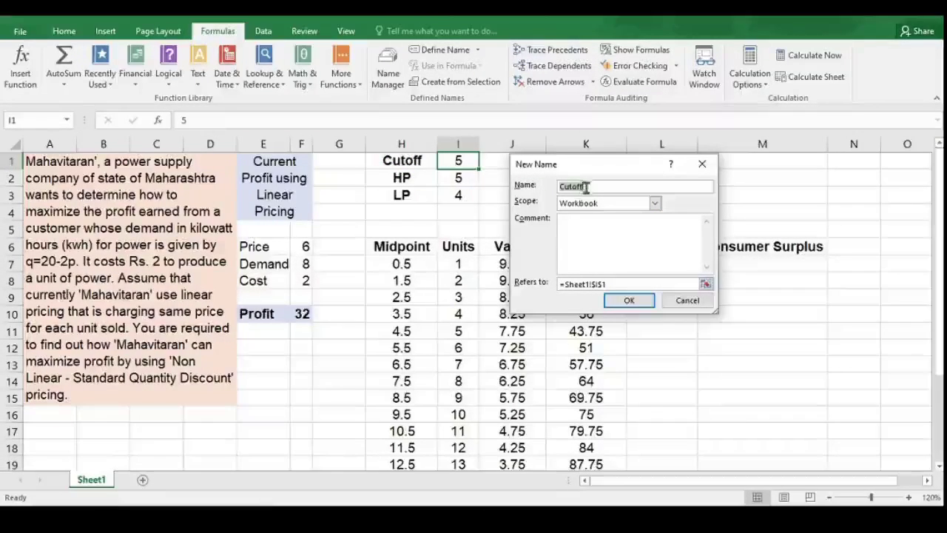
pyautogui.click(655, 203)
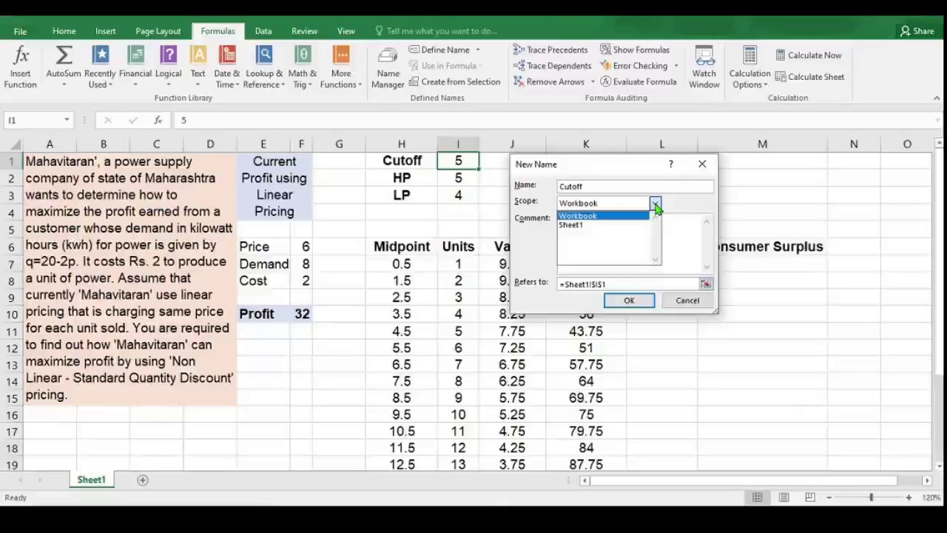
pyautogui.click(573, 225)
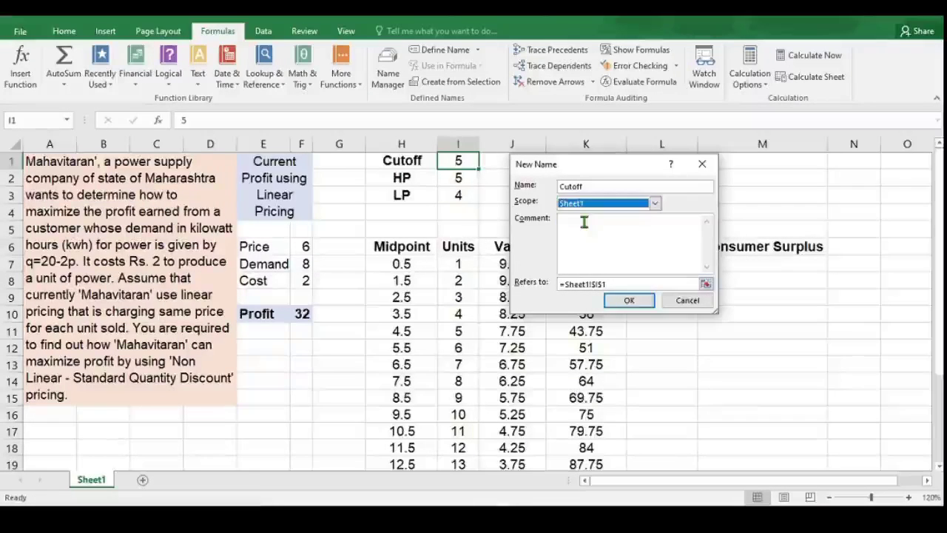
pyautogui.click(584, 222)
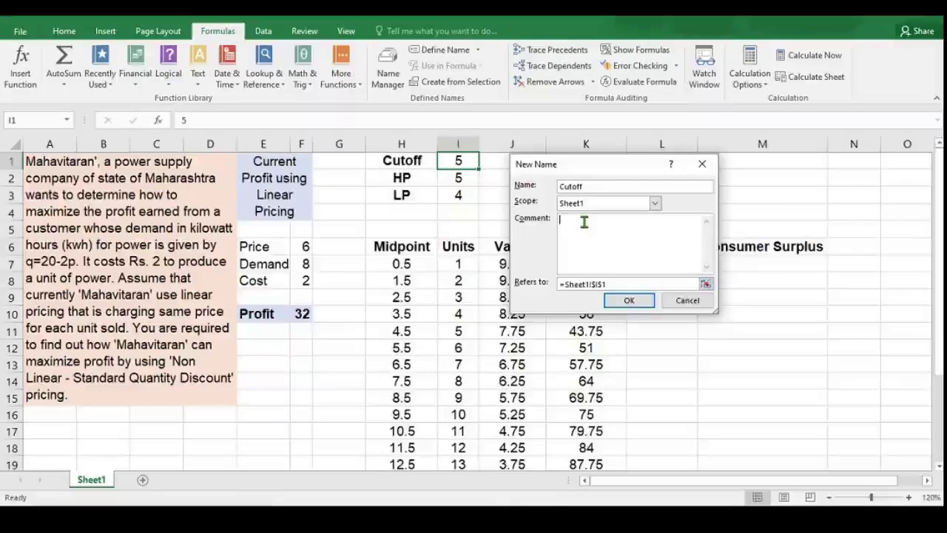
pyautogui.click(645, 283)
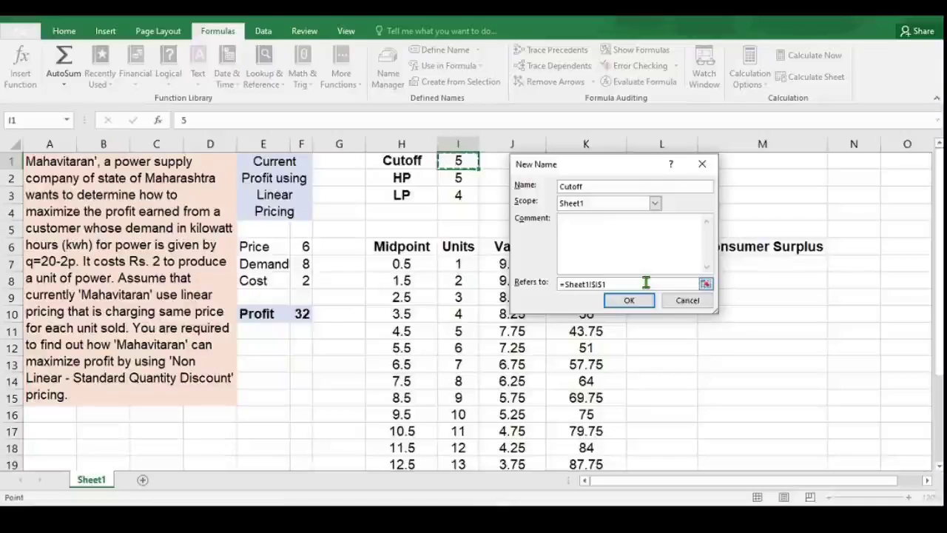
pyautogui.click(629, 300)
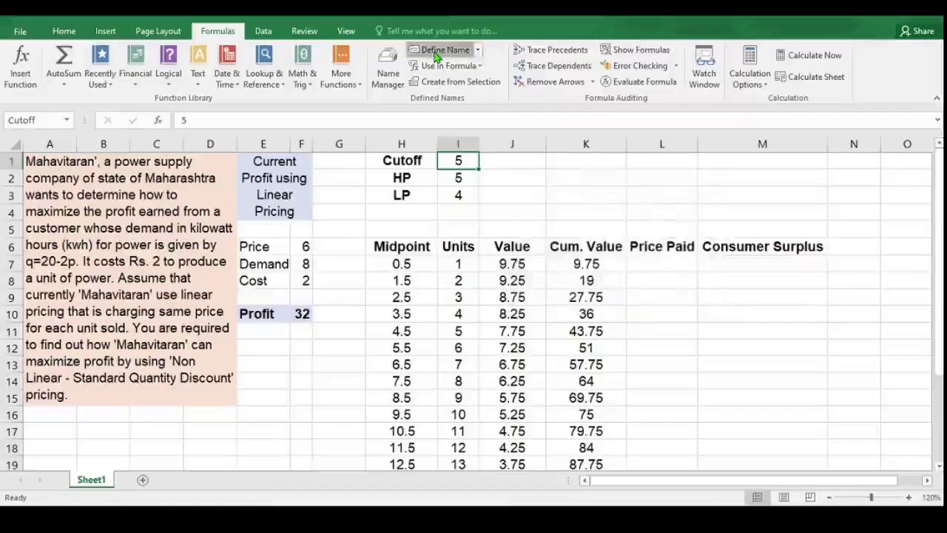
pyautogui.click(445, 49)
pyautogui.click(687, 300)
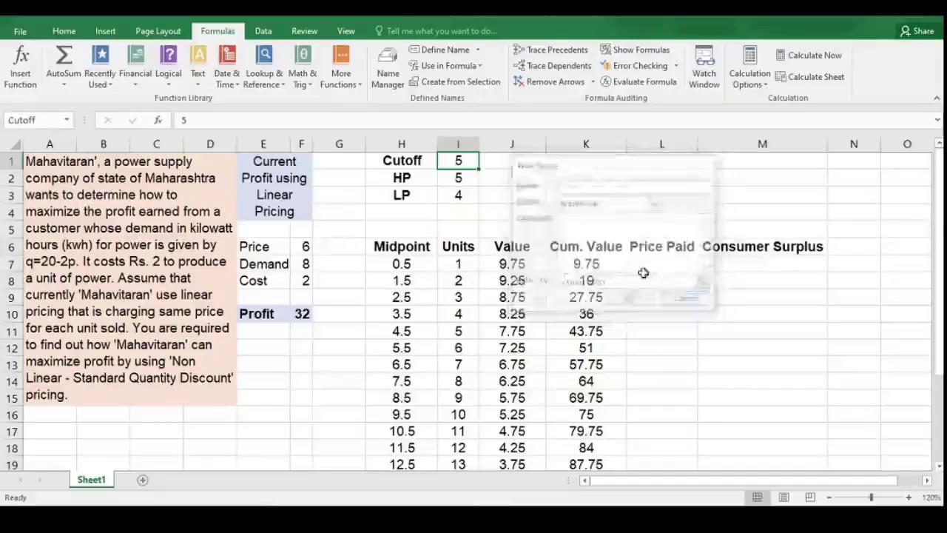
# Define the name HP for cell I2 with its scope limited to Sheet1
pyautogui.click(458, 178)
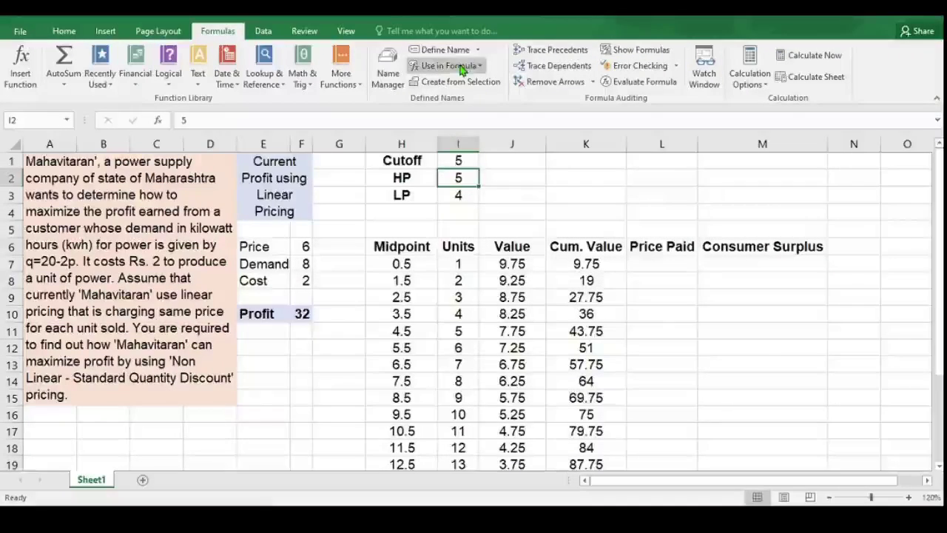
pyautogui.click(445, 50)
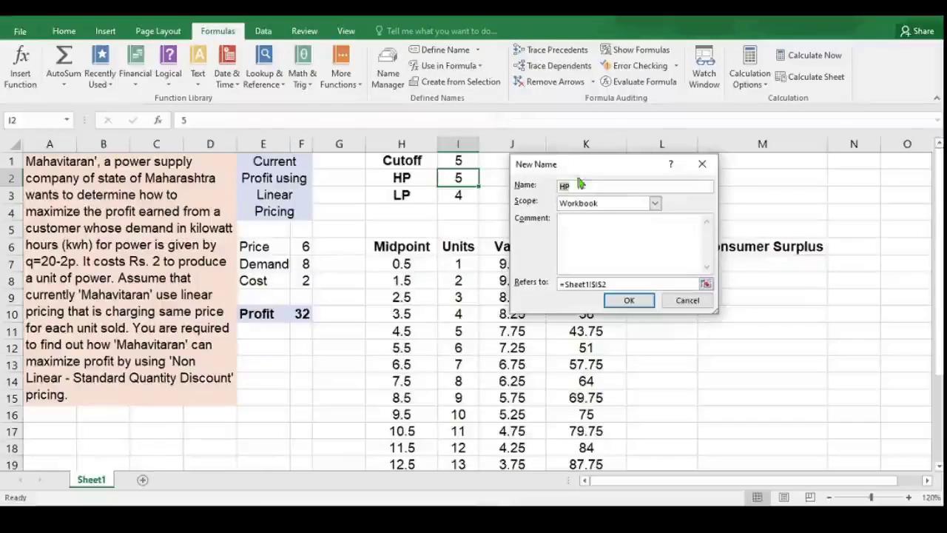
pyautogui.click(592, 186)
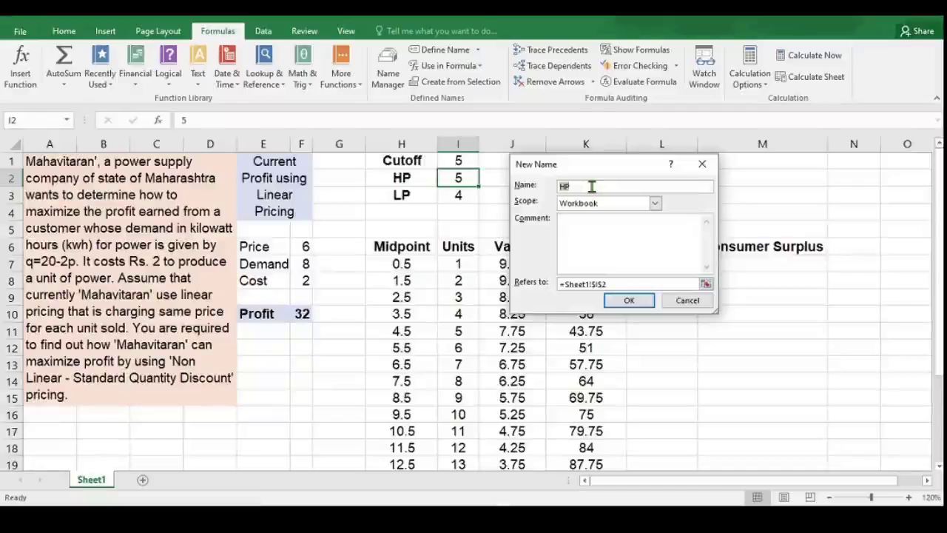
pyautogui.click(654, 203)
pyautogui.click(615, 220)
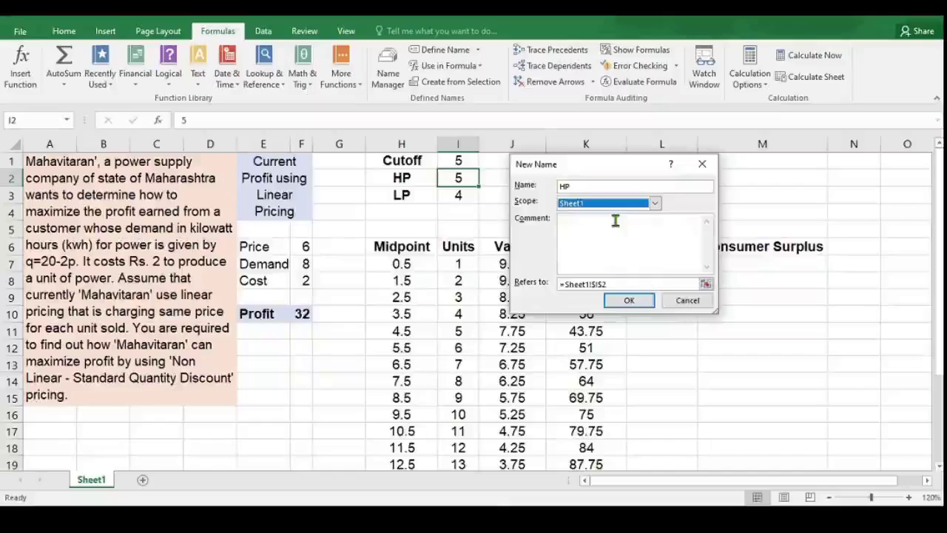
pyautogui.click(630, 298)
# Define the name LP for cell I3 with its scope limited to Sheet1
pyautogui.click(462, 195)
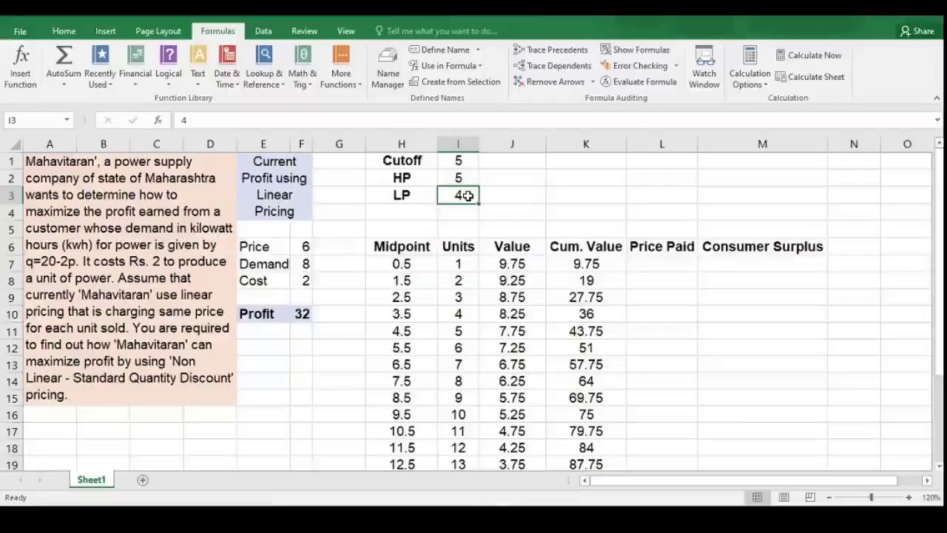
pyautogui.click(450, 52)
pyautogui.click(655, 203)
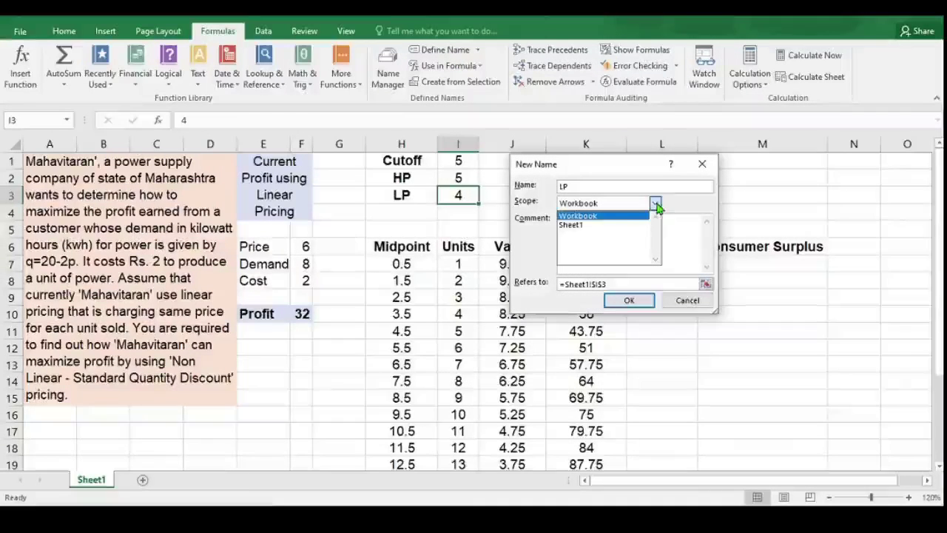
pyautogui.click(605, 225)
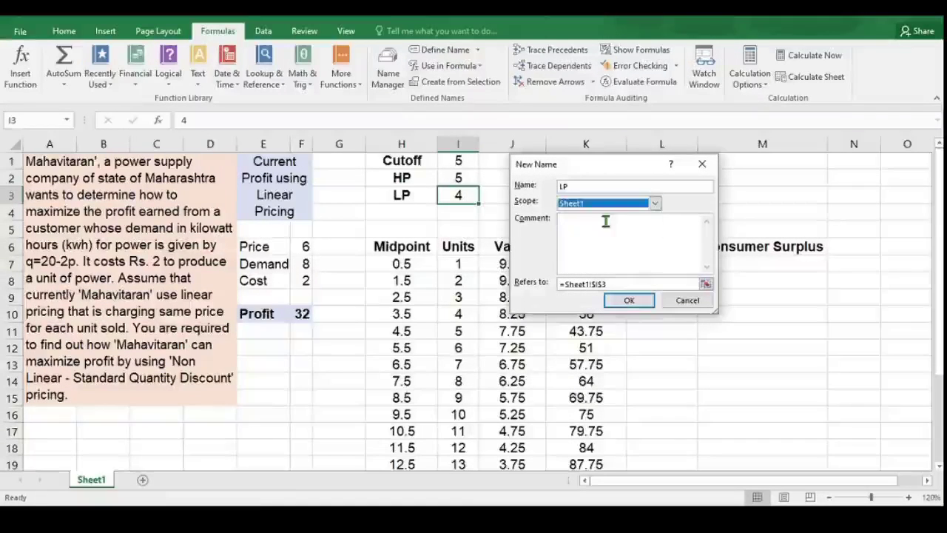
pyautogui.click(629, 302)
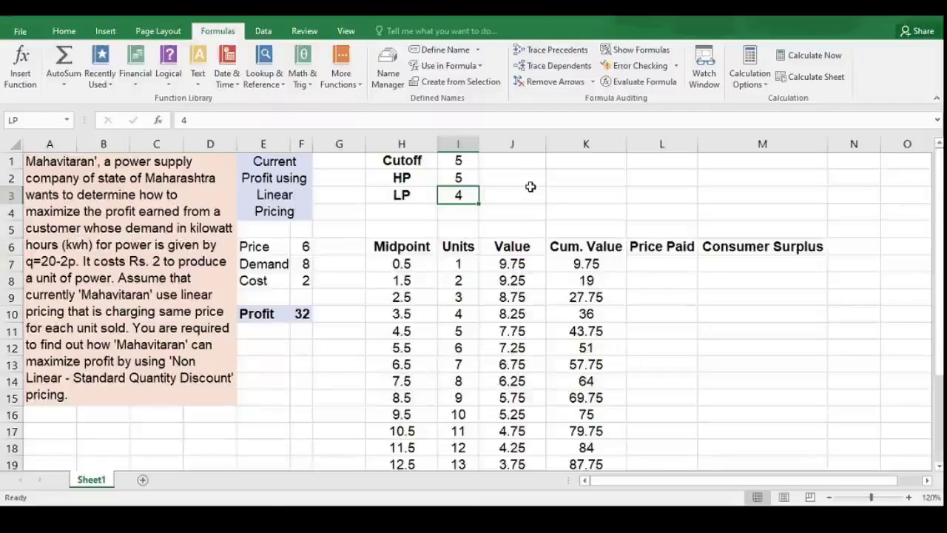
# Begin the first Price Paid formula in L7 as =IF(I7<=Cutoff,I7*HP, with the units tested against the cutoff
pyautogui.click(665, 262)
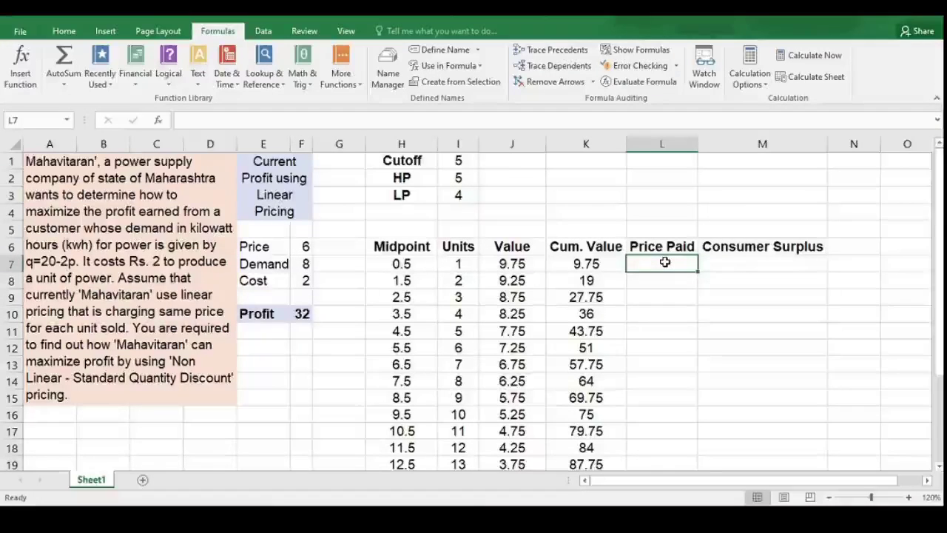
pyautogui.write('=if')
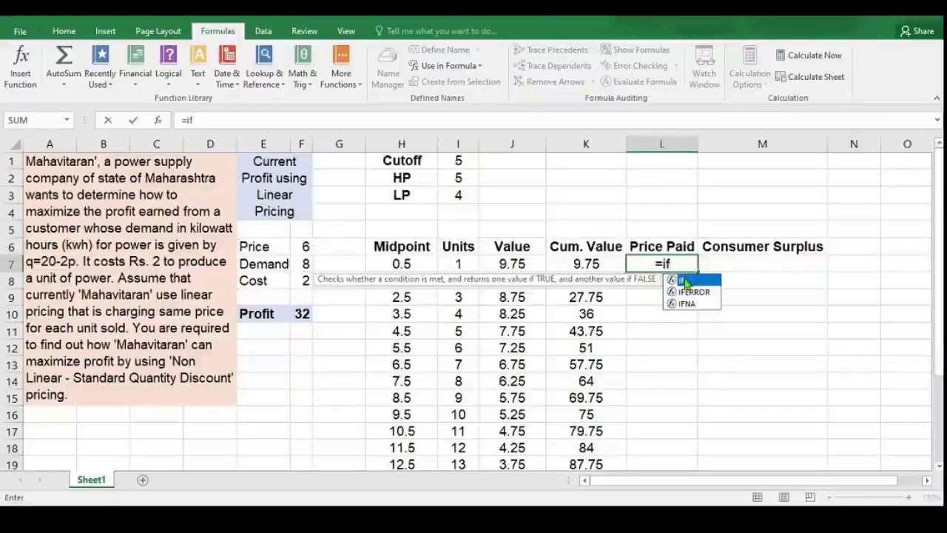
pyautogui.press('Tab')
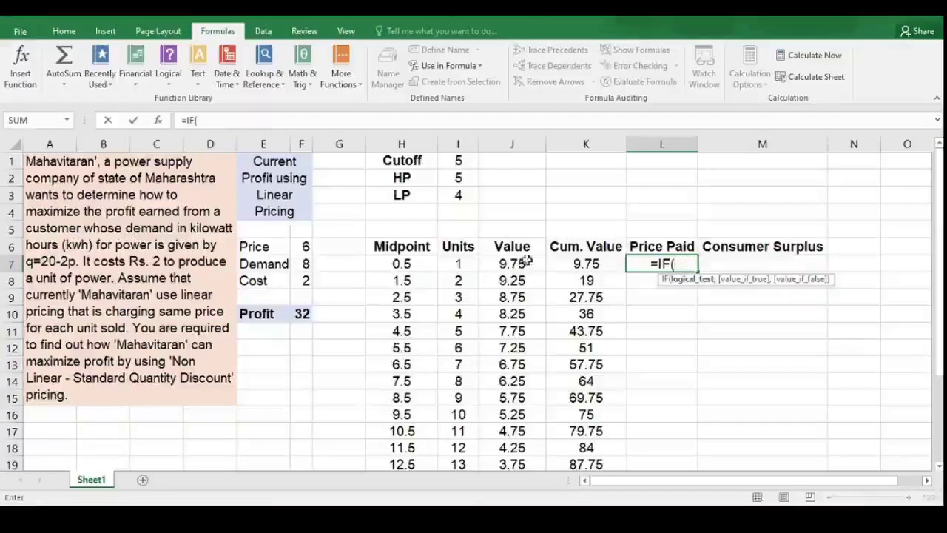
pyautogui.click(472, 264)
pyautogui.write('<=')
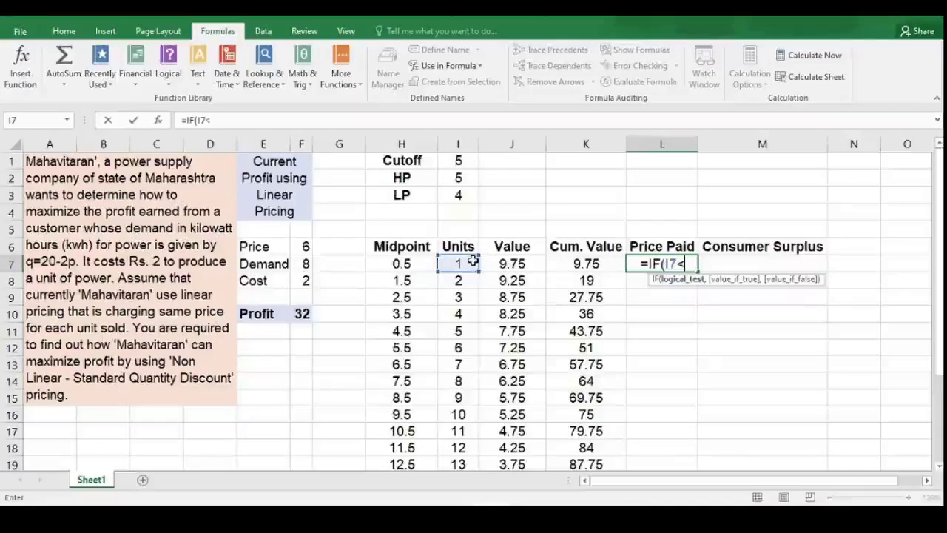
pyautogui.click(448, 163)
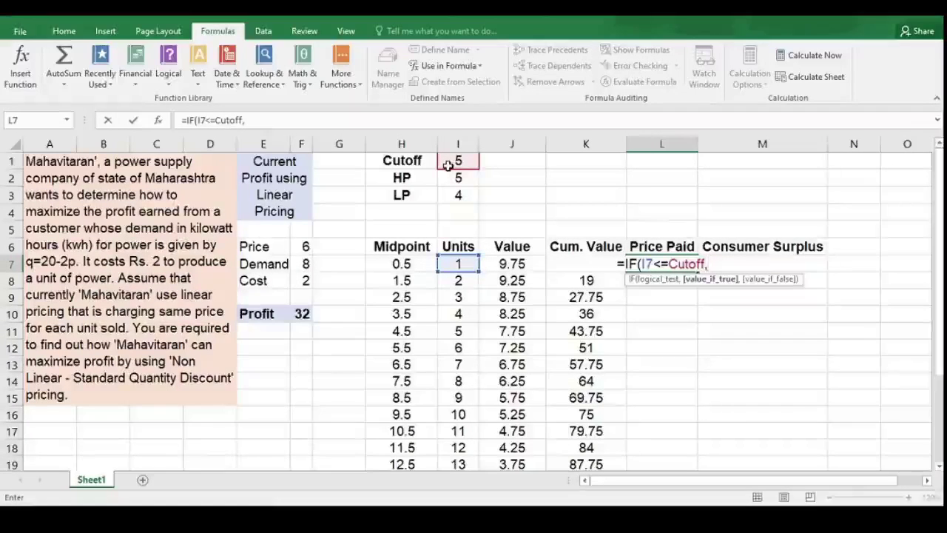
pyautogui.write(',I7')
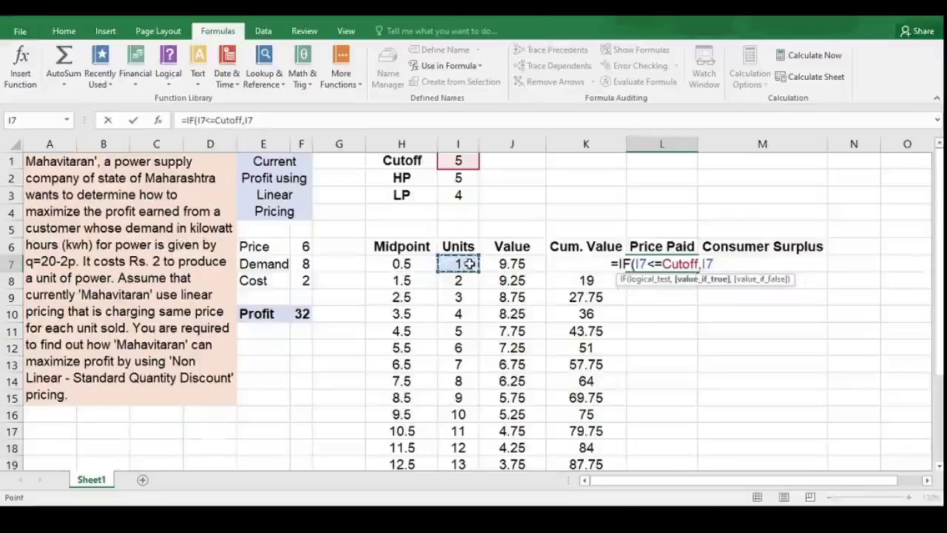
pyautogui.write('*')
pyautogui.click(464, 179)
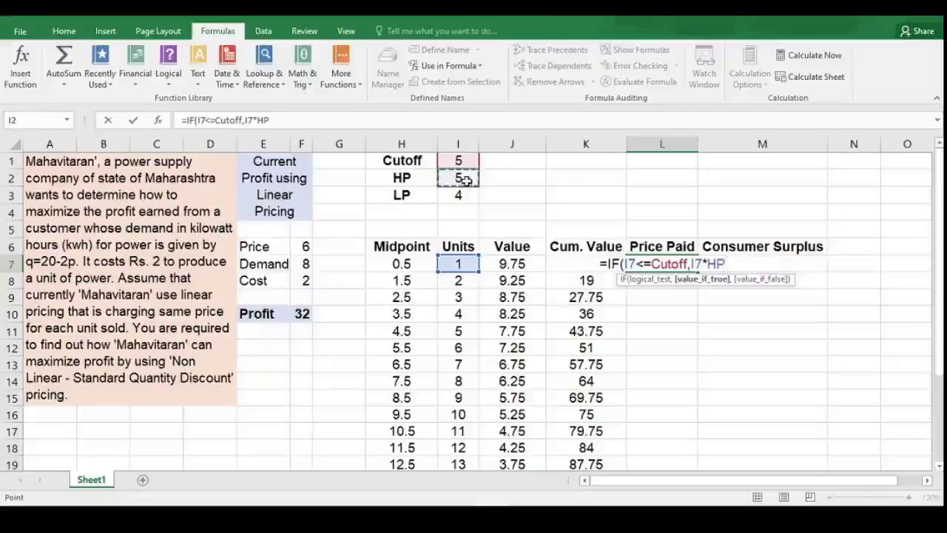
pyautogui.write(',')
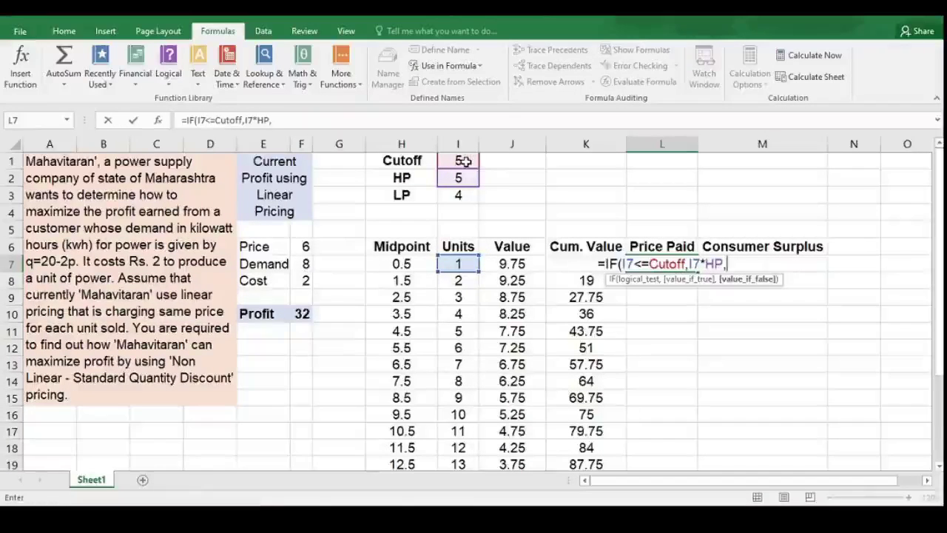
# Add Cutoff*HP+I7-Cutoff as the value-if-false part of the L7 formula
pyautogui.click(463, 161)
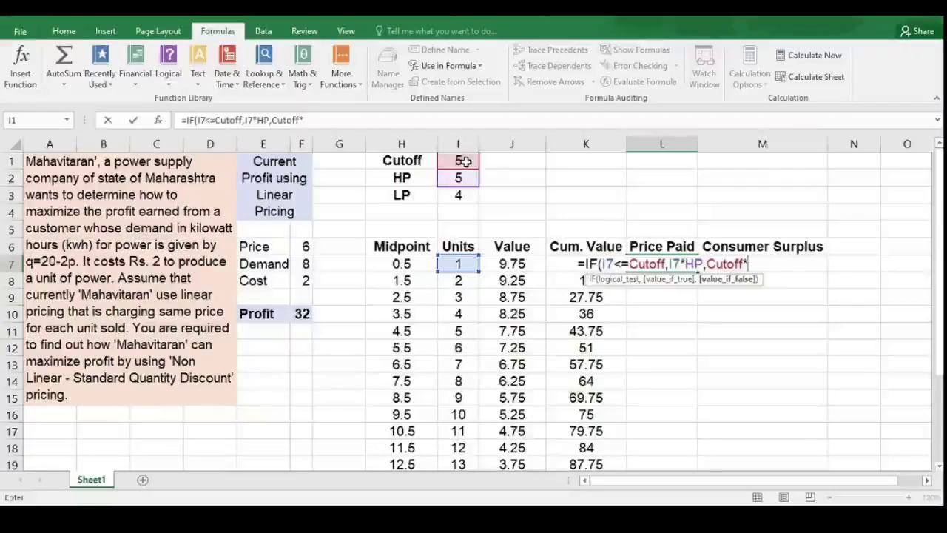
pyautogui.write('*HP')
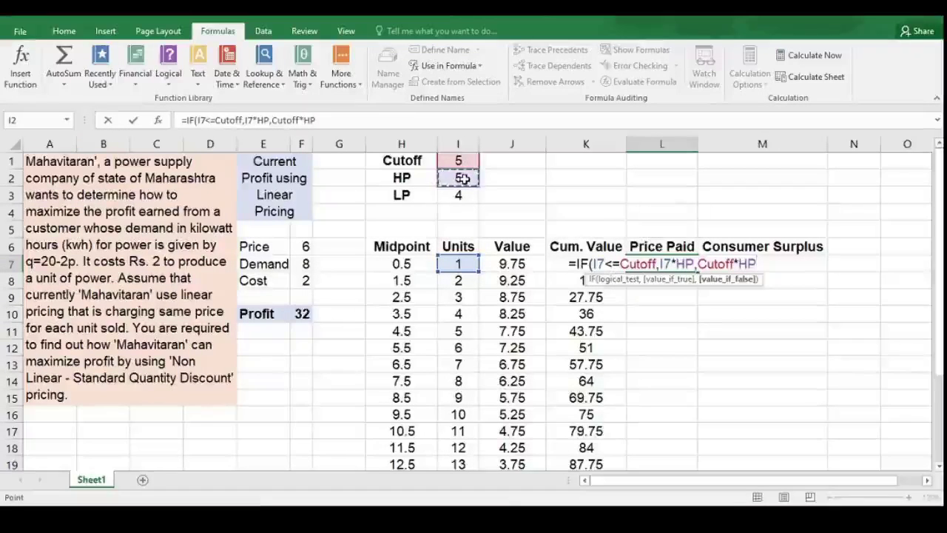
pyautogui.write('+')
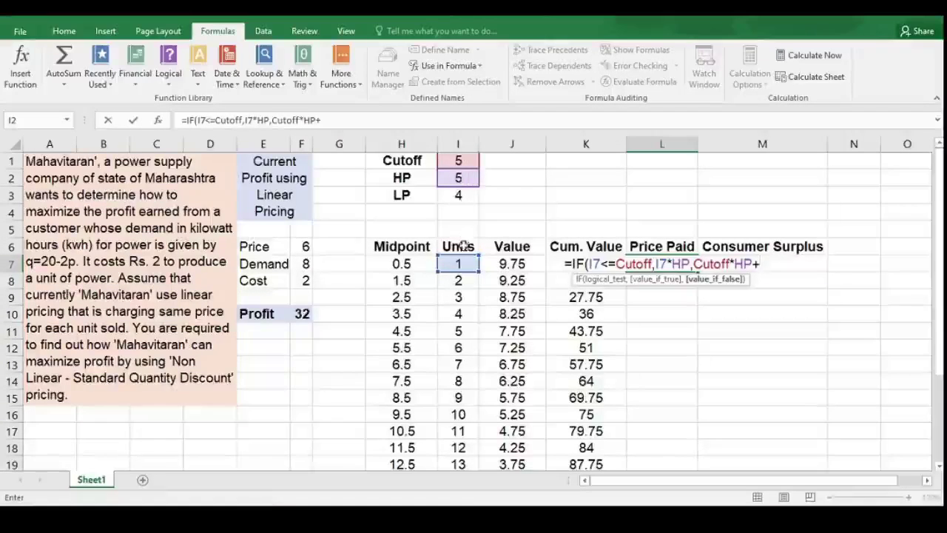
pyautogui.click(468, 264)
pyautogui.write('-')
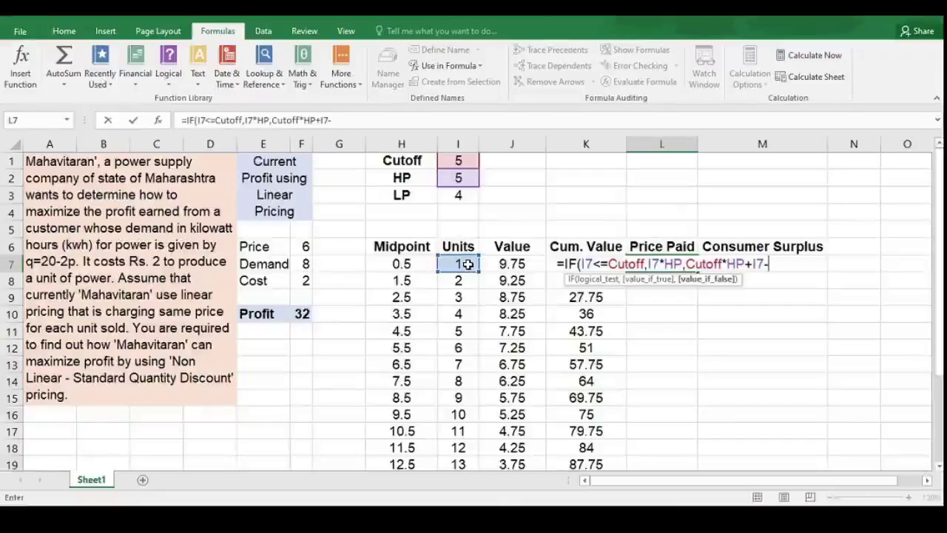
pyautogui.click(462, 161)
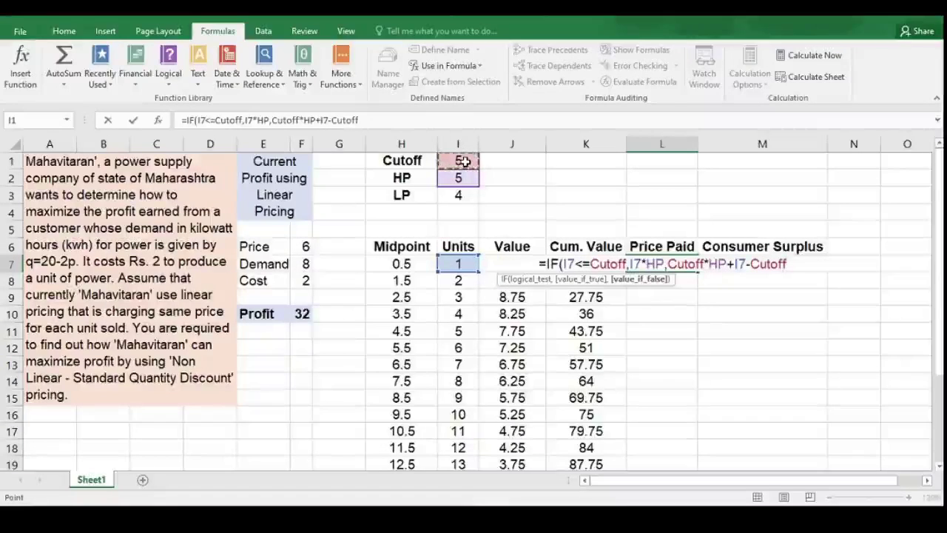
# Enclose the trailing I7-Cutoff term of the L7 Price Paid formula in parentheses
pyautogui.press('F2')
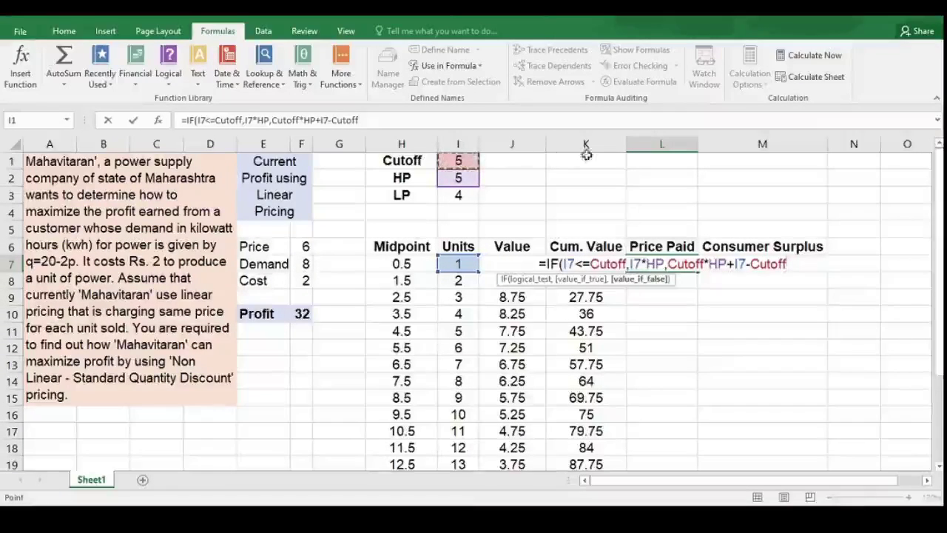
pyautogui.press('Left')
pyautogui.press('Left')
pyautogui.press('Left')
pyautogui.press('Left')
pyautogui.press('Left')
pyautogui.press('Left')
pyautogui.press('Left')
pyautogui.press('Left')
pyautogui.press('Left')
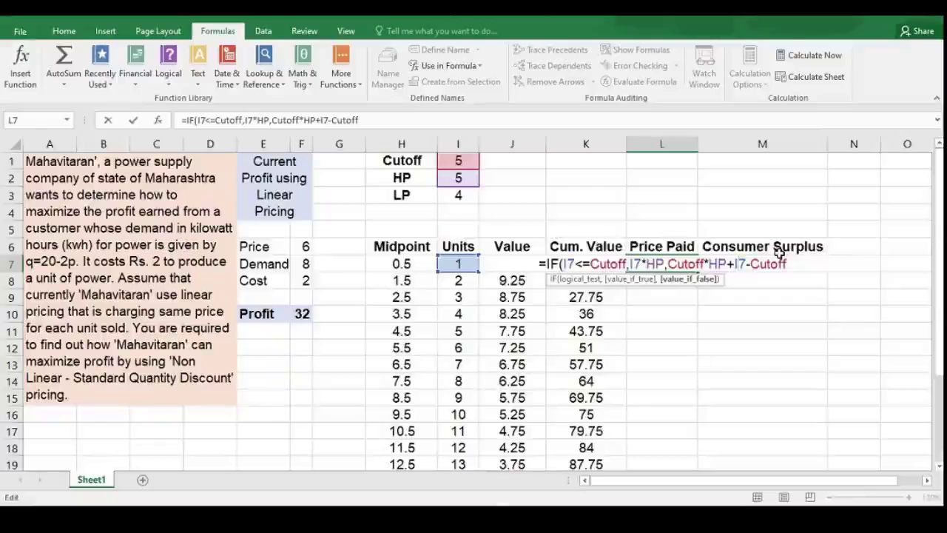
pyautogui.write('(')
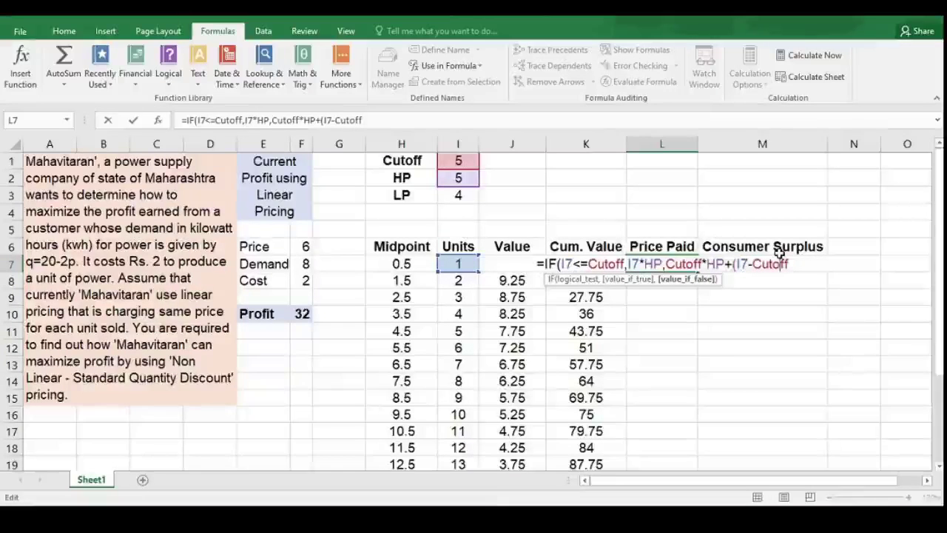
pyautogui.press('End')
pyautogui.write(')')
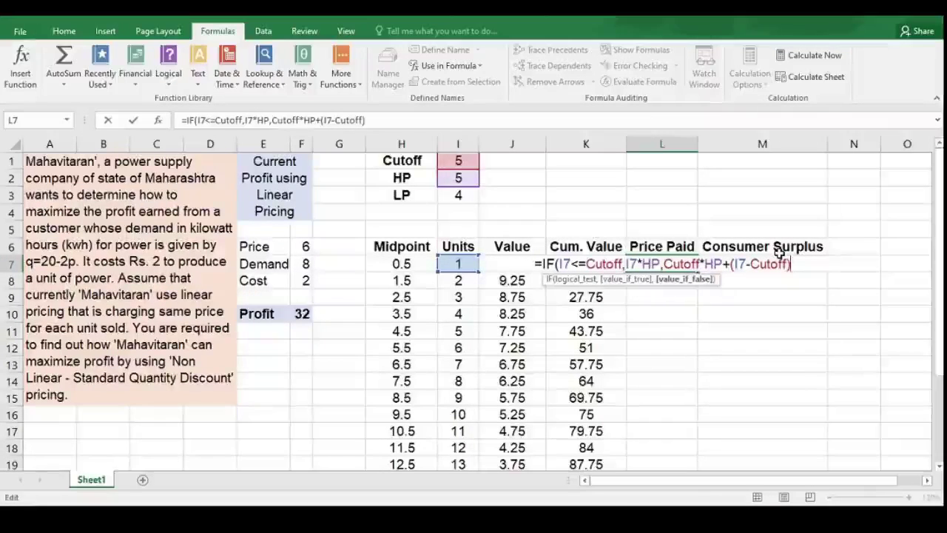
# Multiply the parenthesized (I7-Cutoff) term by LP and complete the IF formula in L7
pyautogui.write('*')
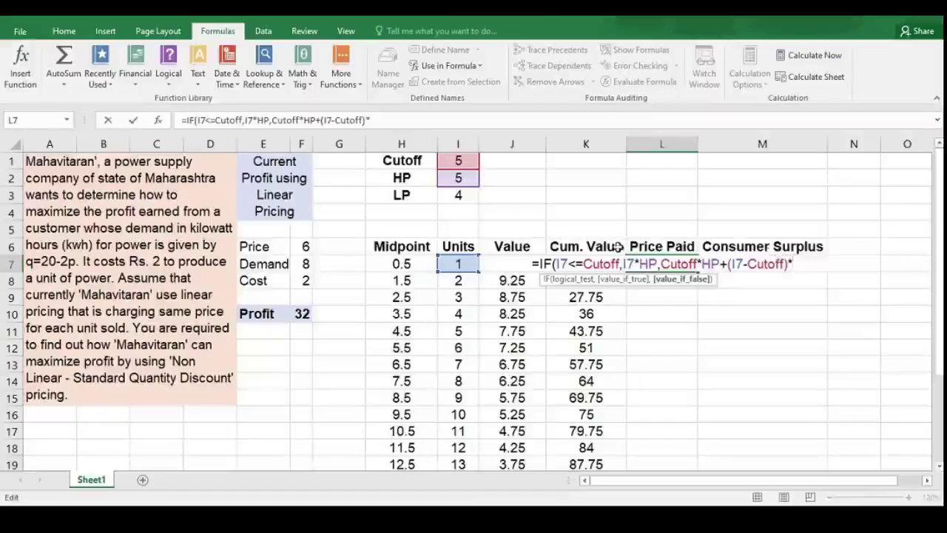
pyautogui.click(468, 196)
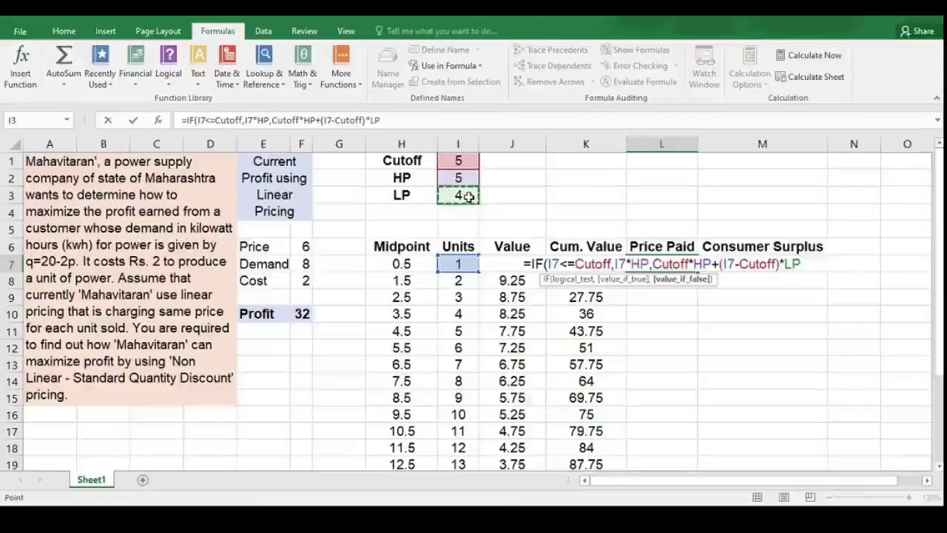
pyautogui.write(')')
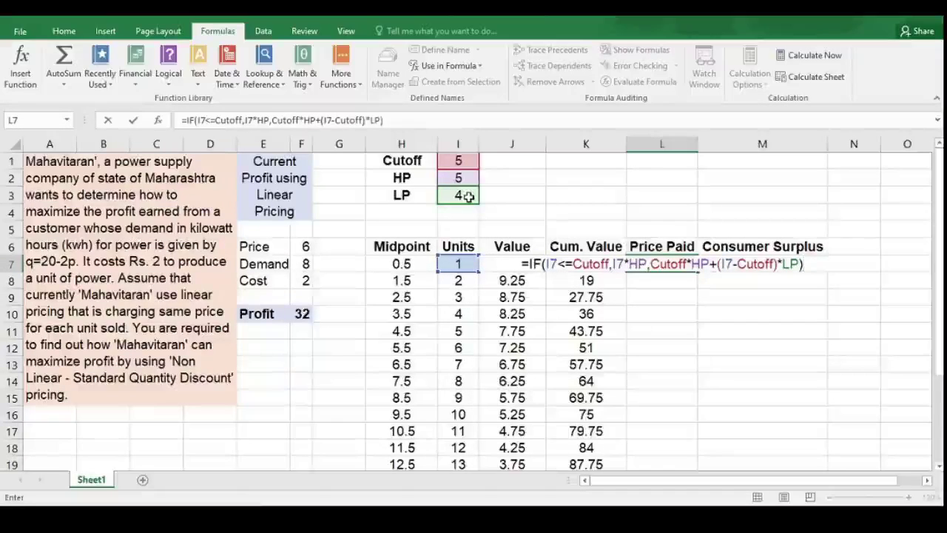
pyautogui.press('Return')
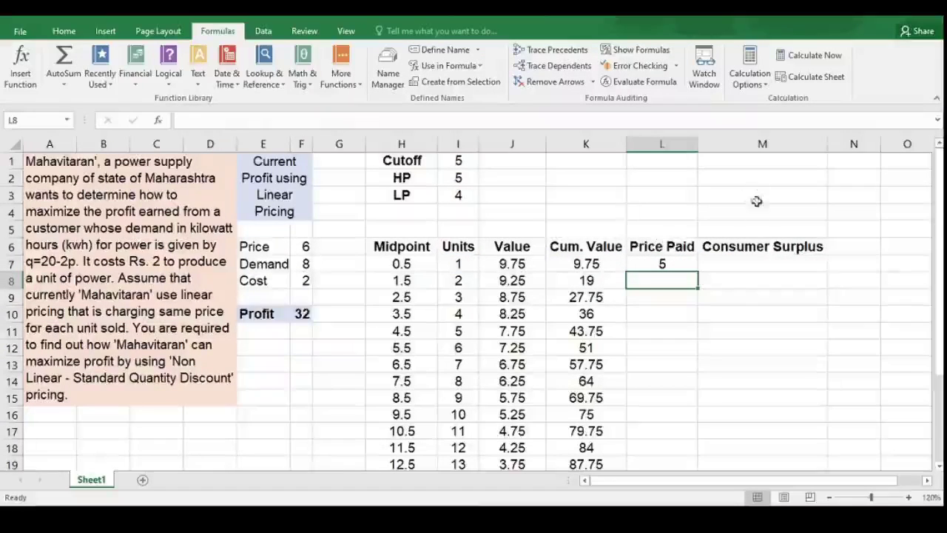
# Fill the L7 Price Paid formula down the column through row 26
pyautogui.click(670, 264)
pyautogui.doubleClick(695, 271)
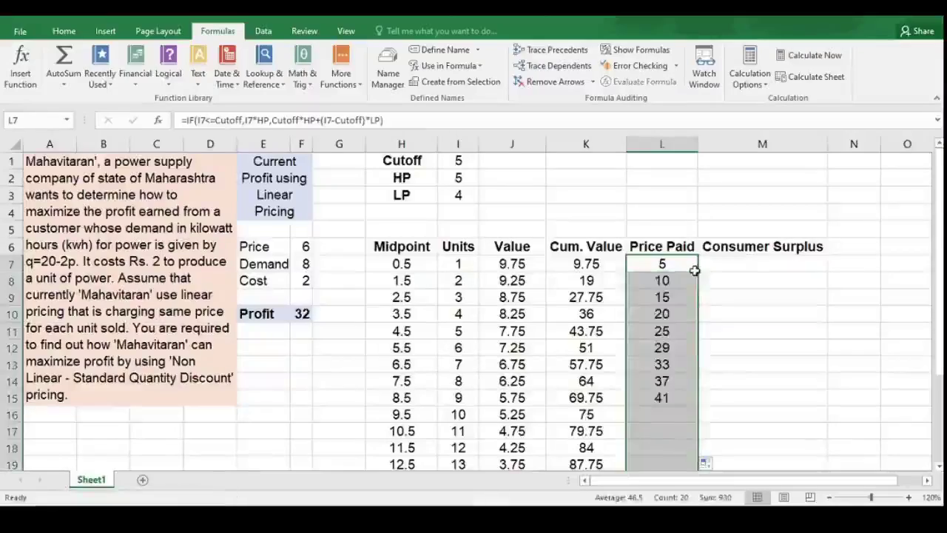
pyautogui.scroll(-4, 695, 279)
pyautogui.scroll(4, 695, 279)
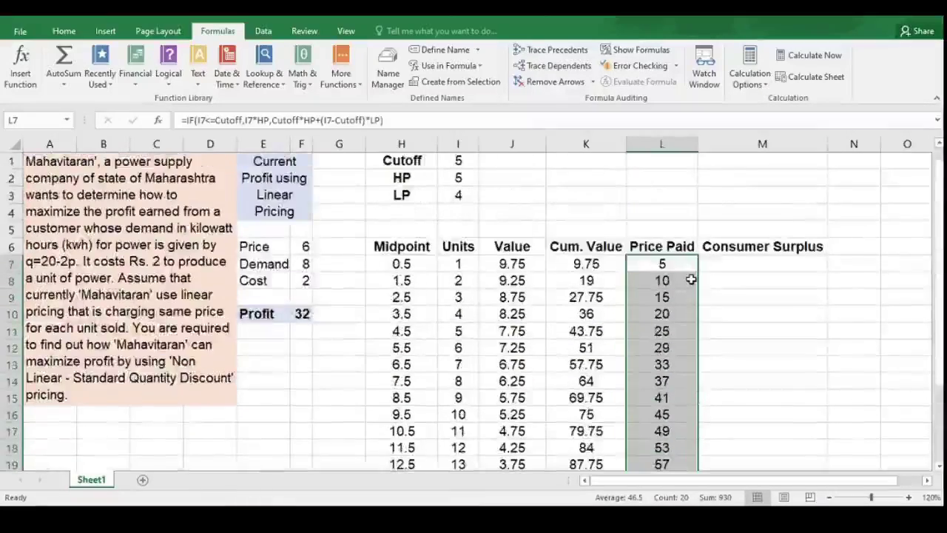
pyautogui.click(678, 263)
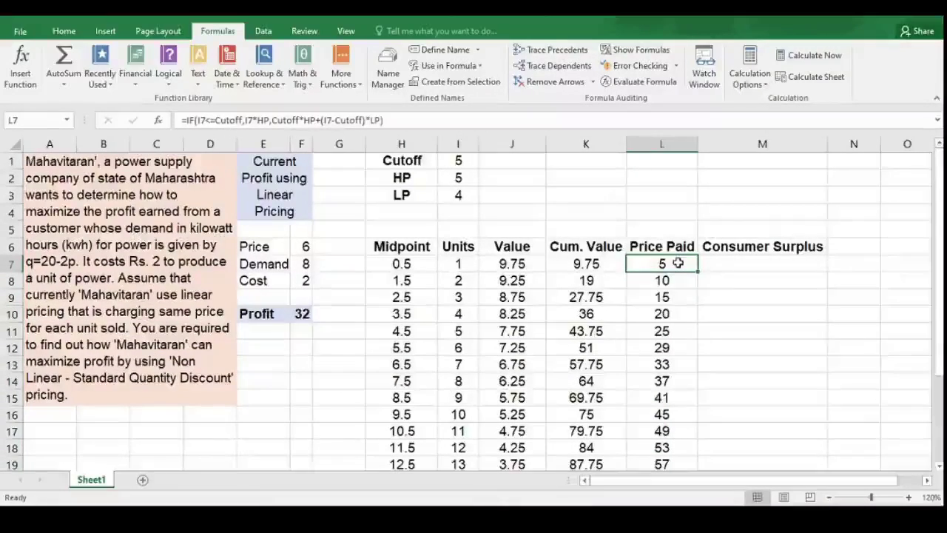
# Enter the first Consumer Surplus formula in M7 as =K7-L7, cumulative value minus price paid
pyautogui.click(785, 264)
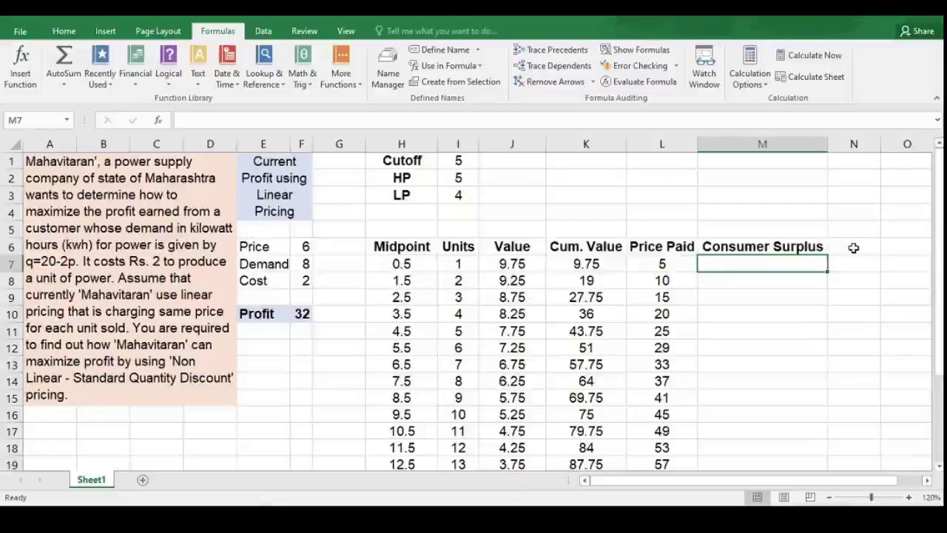
pyautogui.write('=')
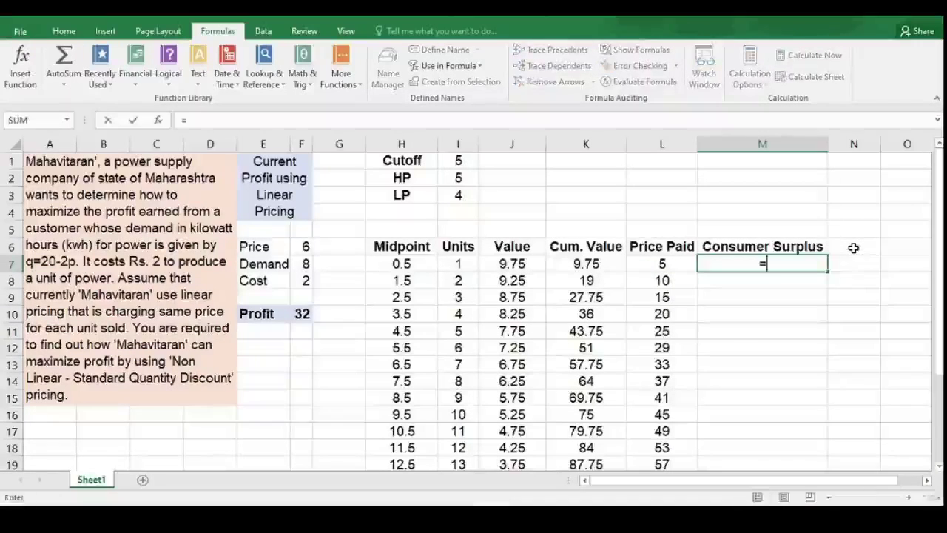
pyautogui.click(609, 264)
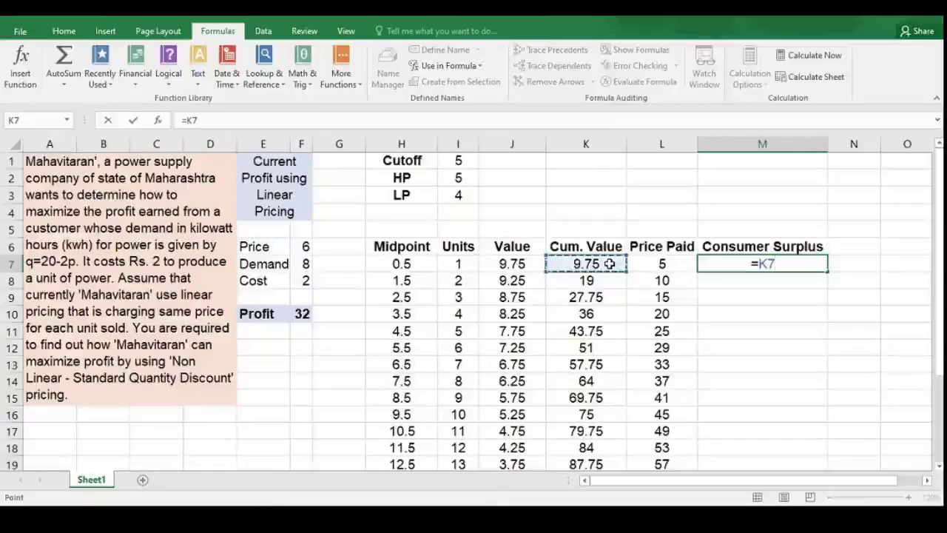
pyautogui.write('-')
pyautogui.click(656, 260)
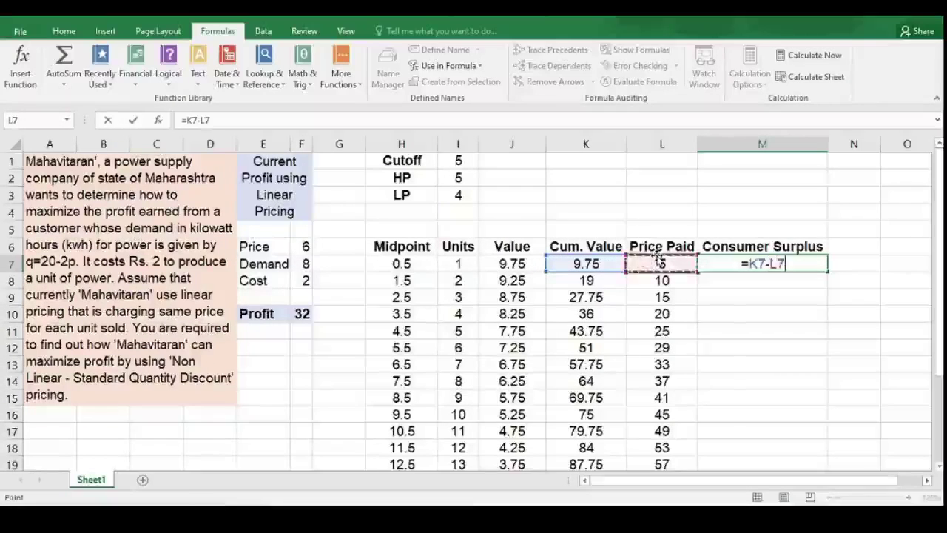
pyautogui.press('Return')
# Fill the M7 Consumer Surplus formula down the column through row 26
pyautogui.click(766, 263)
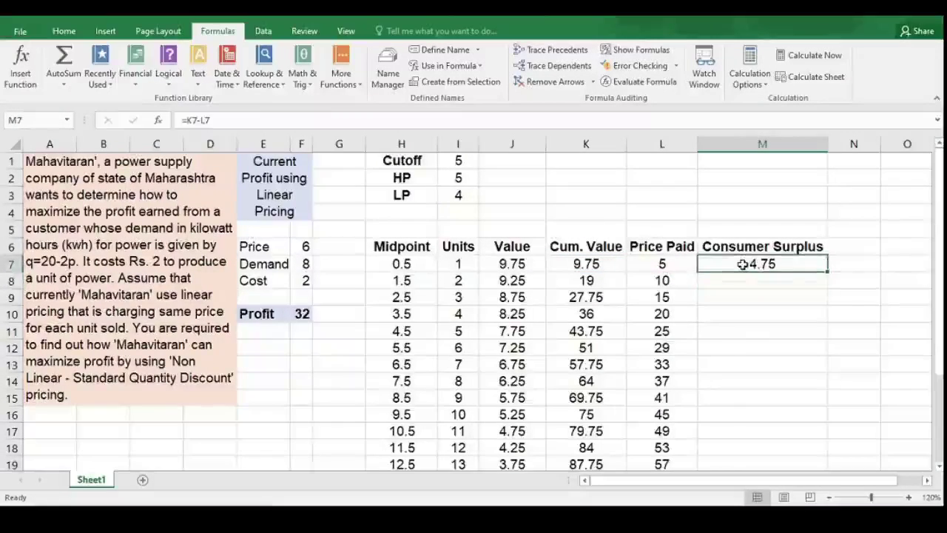
pyautogui.doubleClick(828, 273)
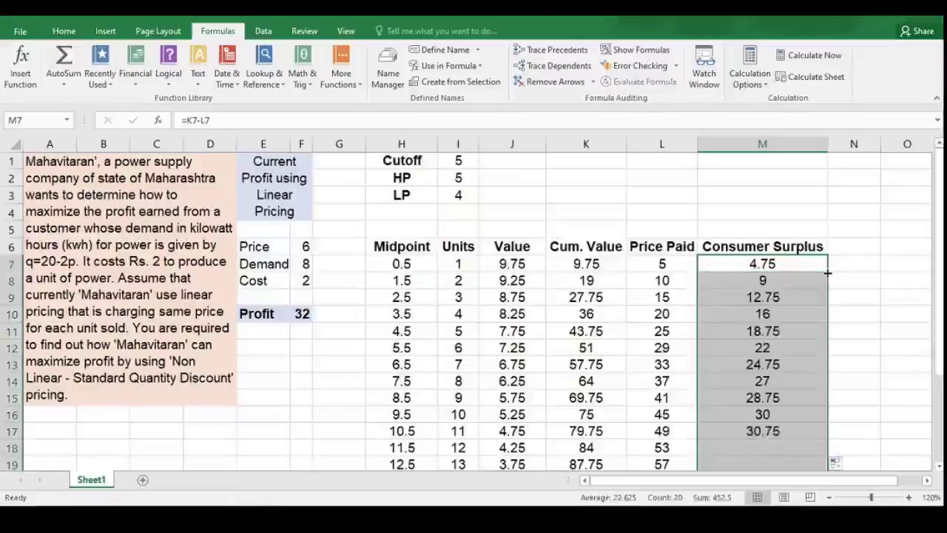
pyautogui.click(805, 266)
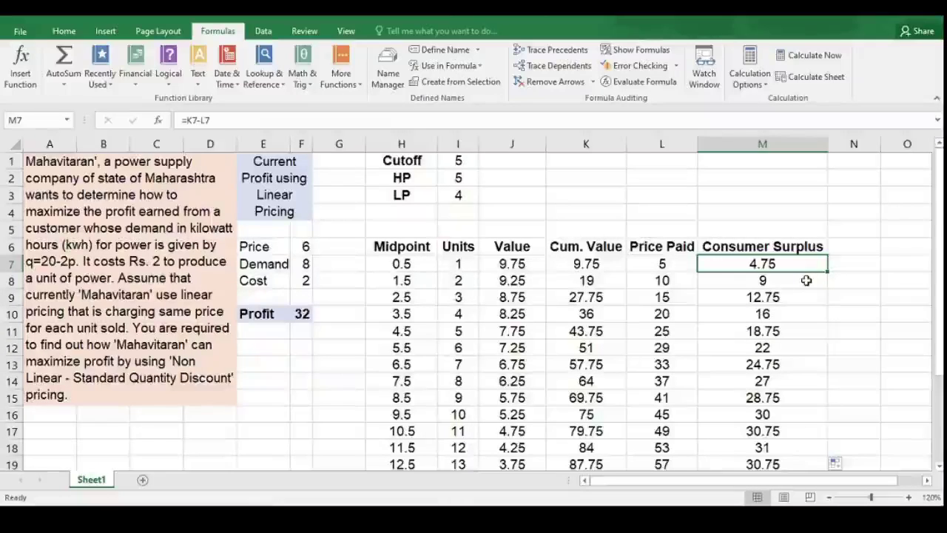
# Enter the label Maximum Consumer Surplus in cell L1
pyautogui.click(666, 161)
pyautogui.write('Maximum C')
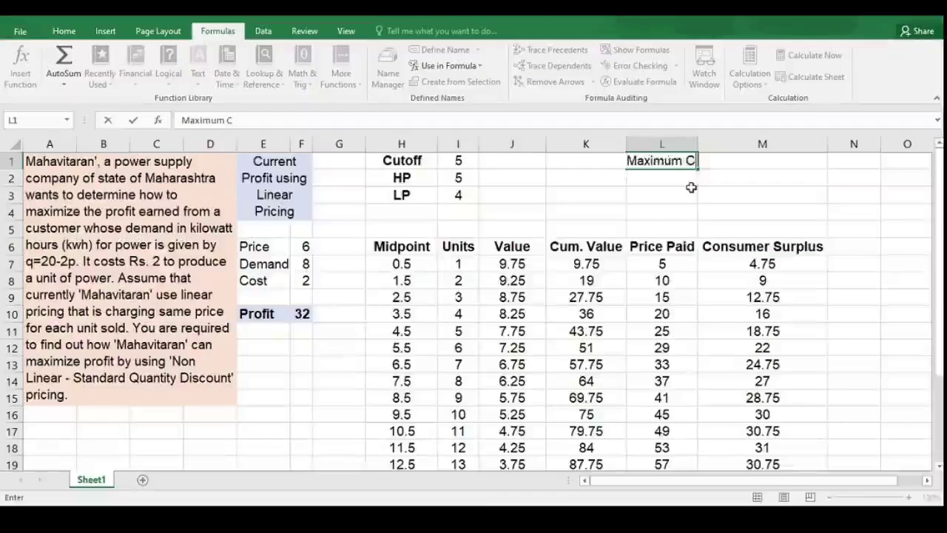
pyautogui.write('onsumer Sur')
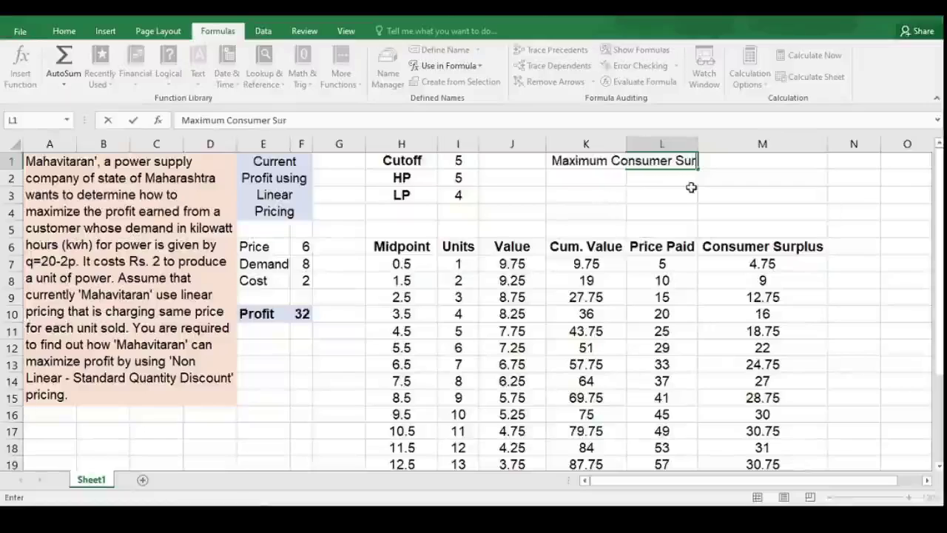
pyautogui.write('plus')
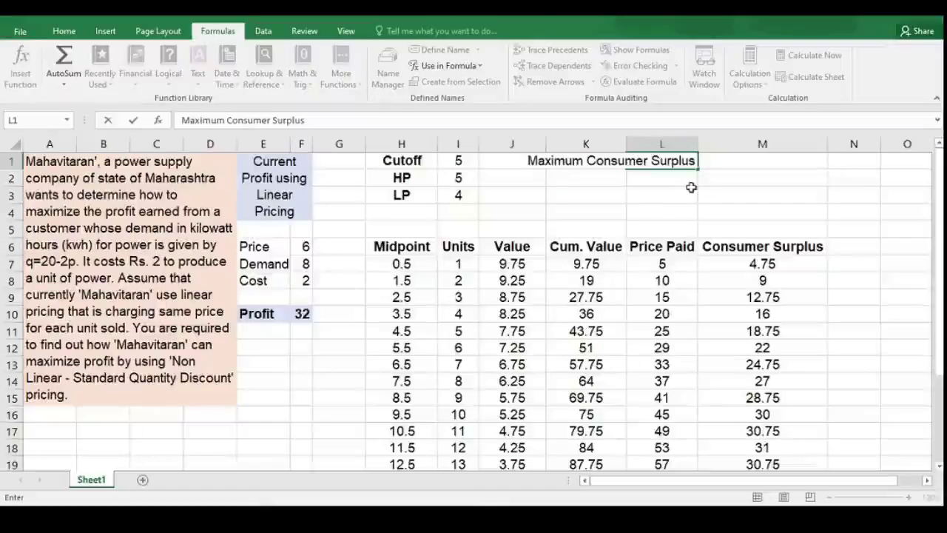
pyautogui.press('Return')
# Calculate the largest consumer surplus in M1 with =MAX(M7:M26)
pyautogui.press('Up')
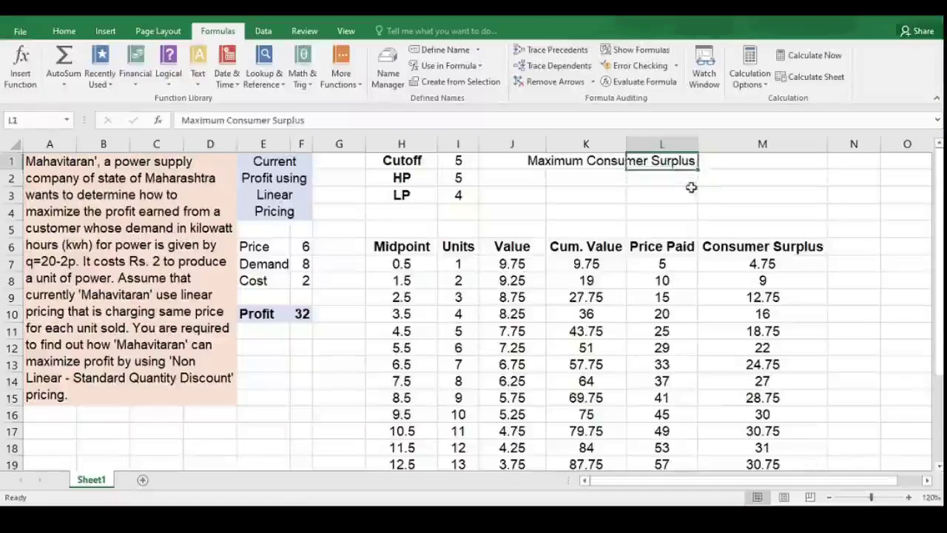
pyautogui.press('Right')
pyautogui.write('=Max')
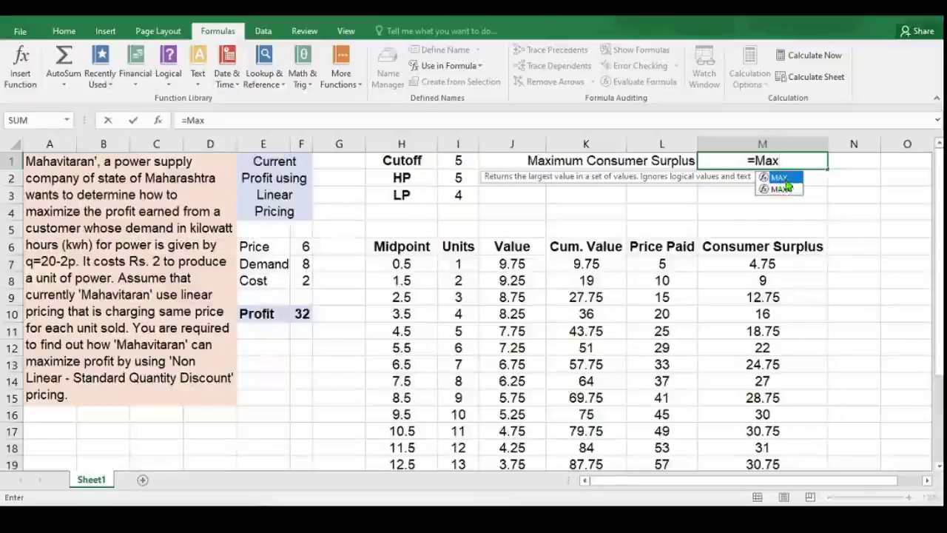
pyautogui.press('Tab')
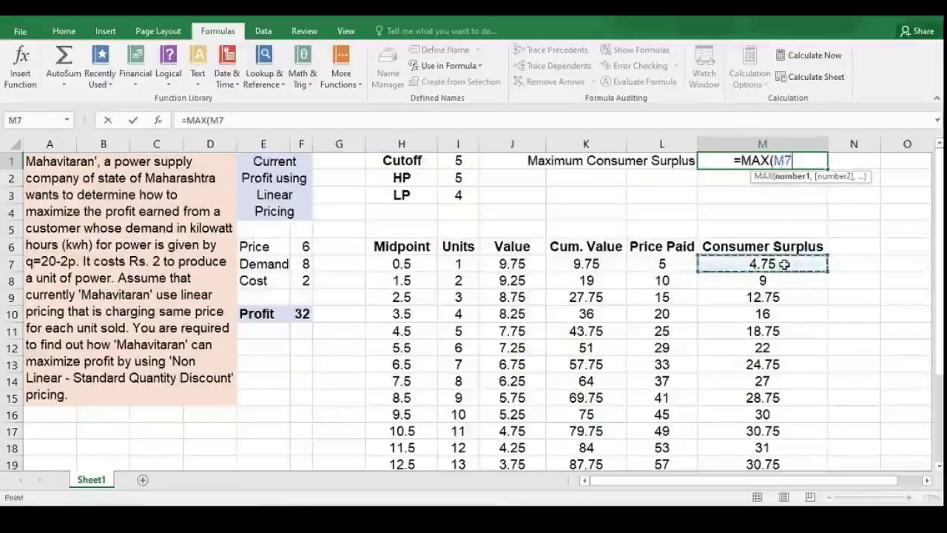
pyautogui.hotkey('ctrl', 'shift', 'Down')
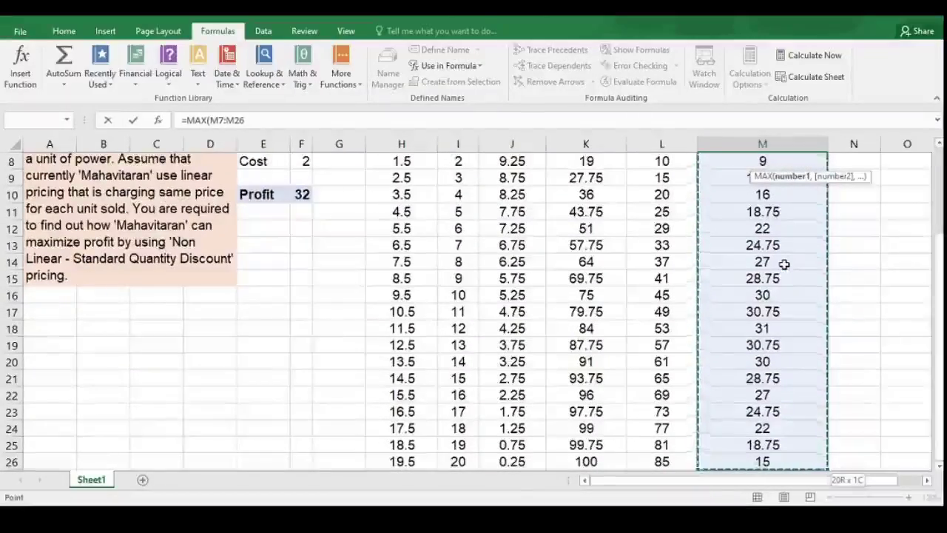
pyautogui.press('Return')
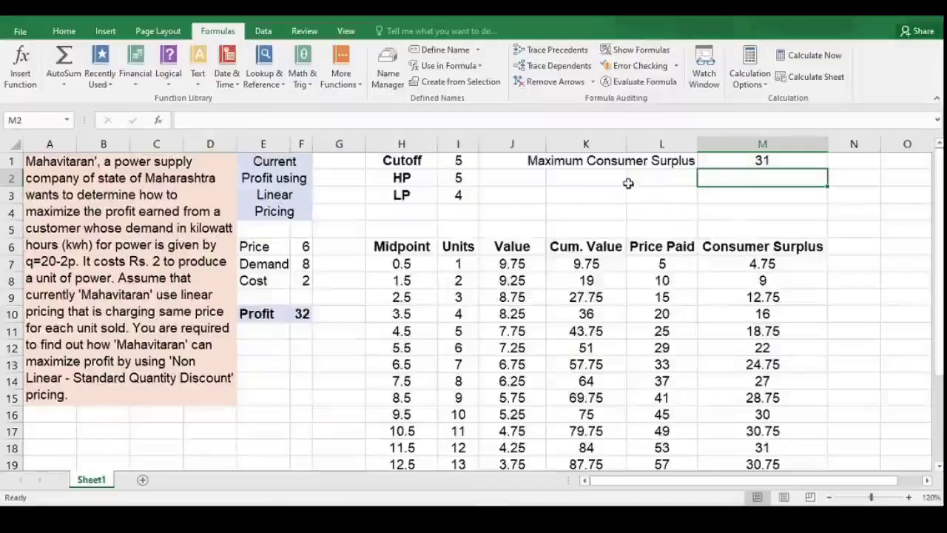
# Enter the label Units purchased in cell L2
pyautogui.click(634, 177)
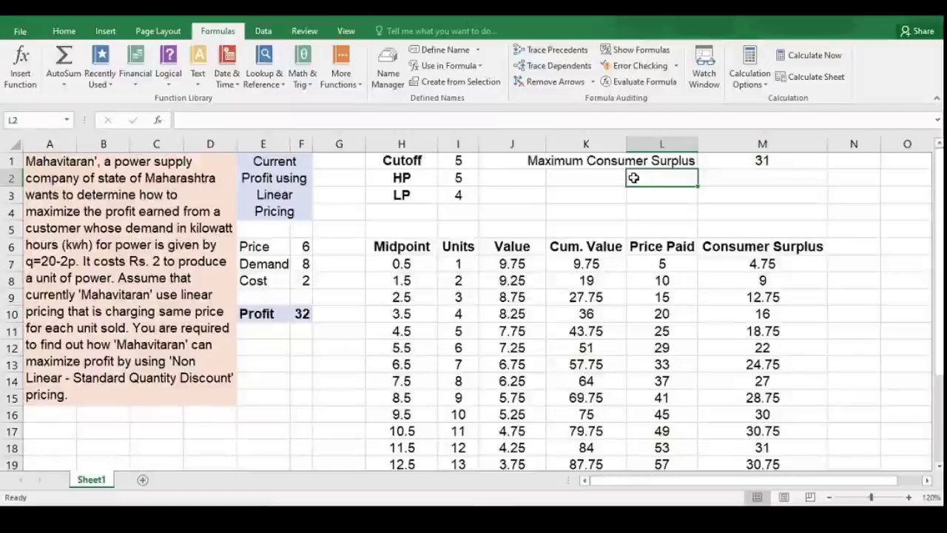
pyautogui.write('U')
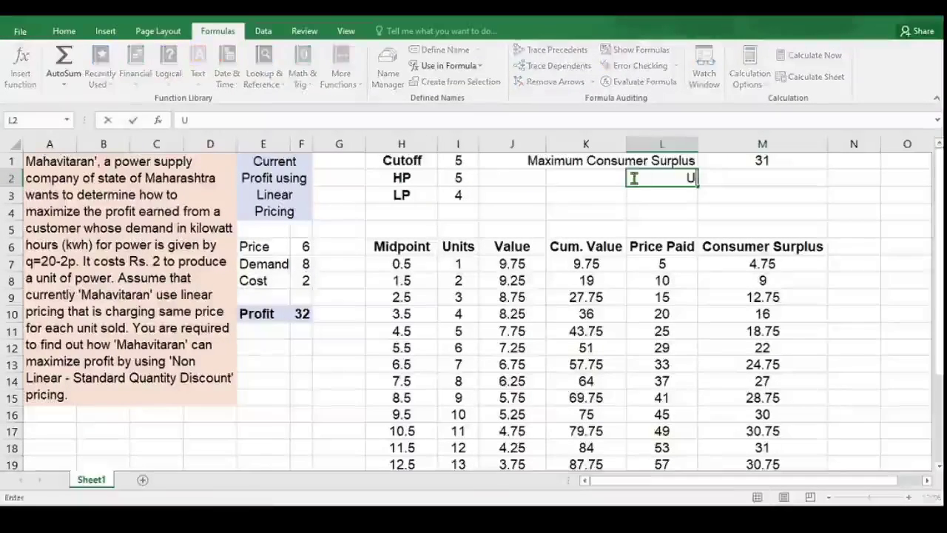
pyautogui.write('nits p')
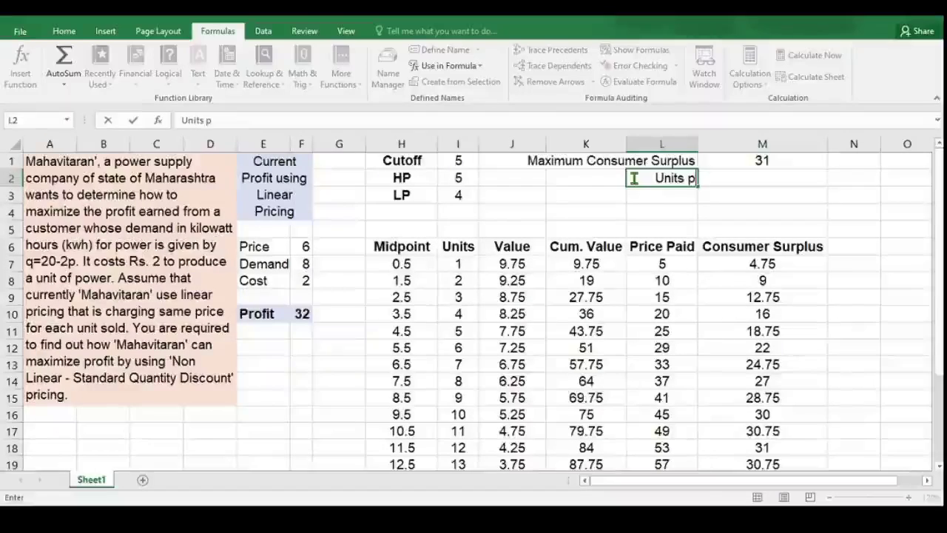
pyautogui.write('urchased')
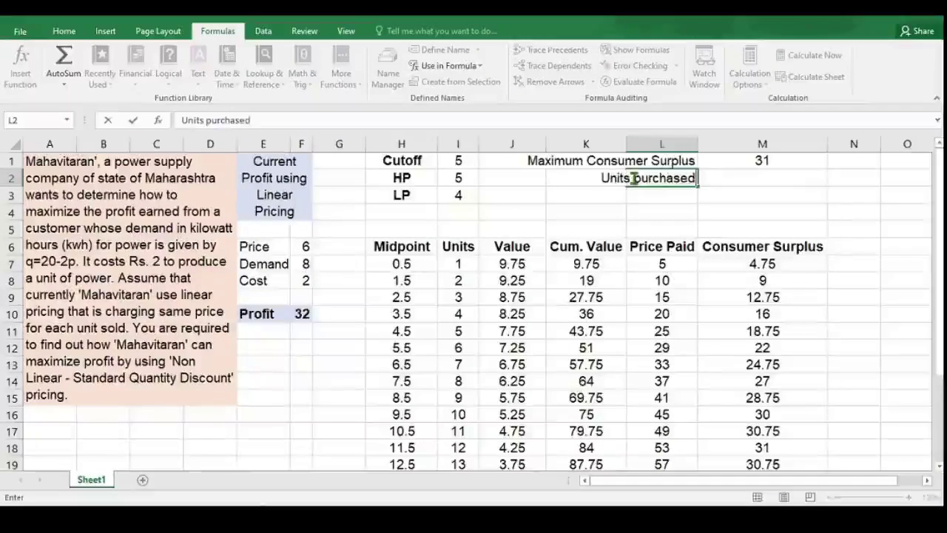
pyautogui.press('Return')
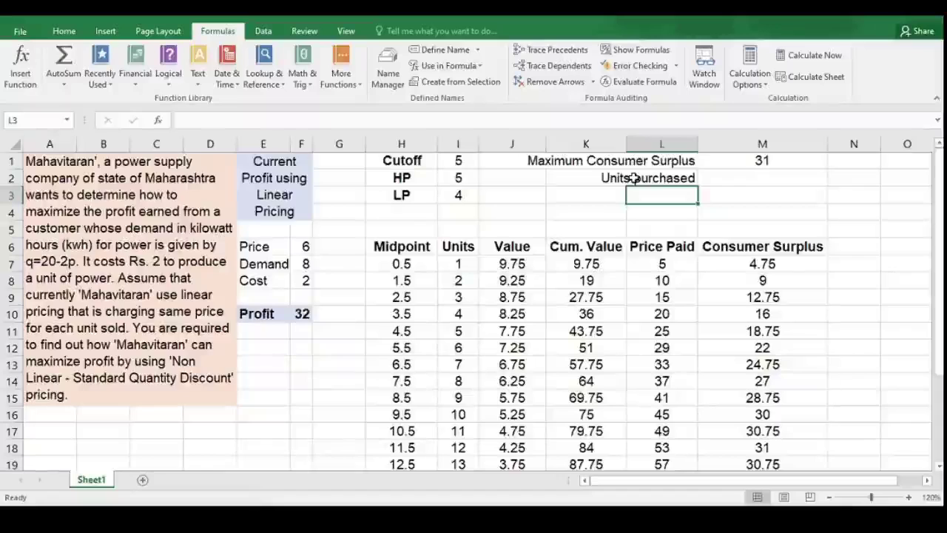
# Calculate the units purchased in M2 with =IF(M1>0,MATCH(M1,M7:M26,0),0)
pyautogui.click(745, 163)
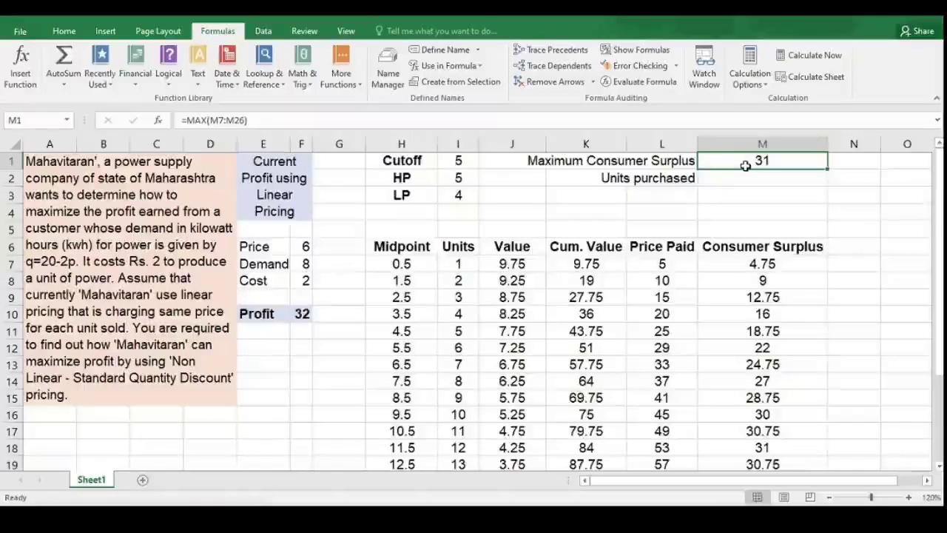
pyautogui.click(750, 175)
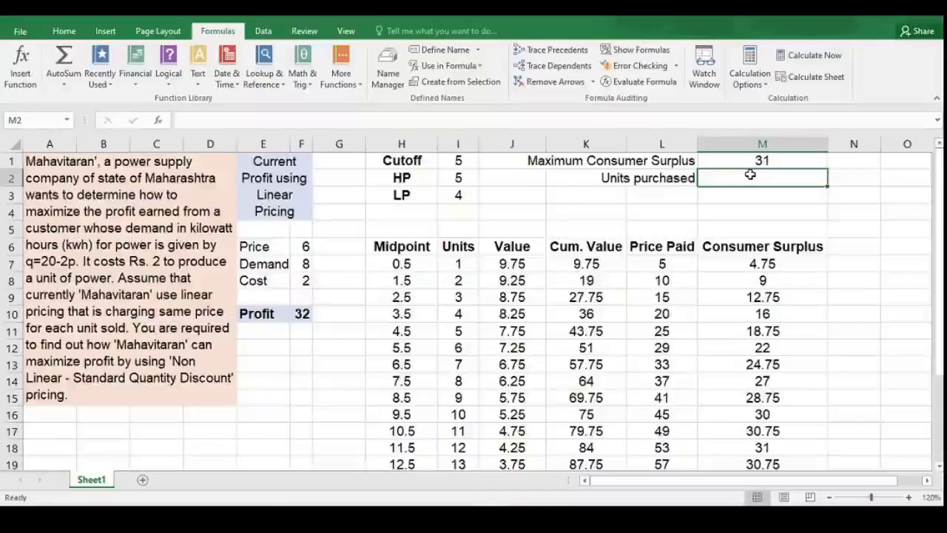
pyautogui.write('=')
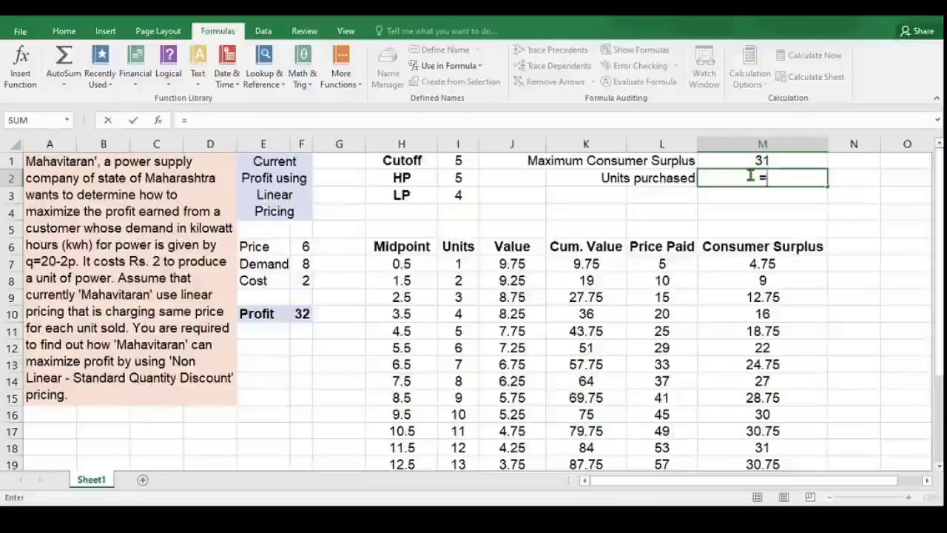
pyautogui.write('IF(')
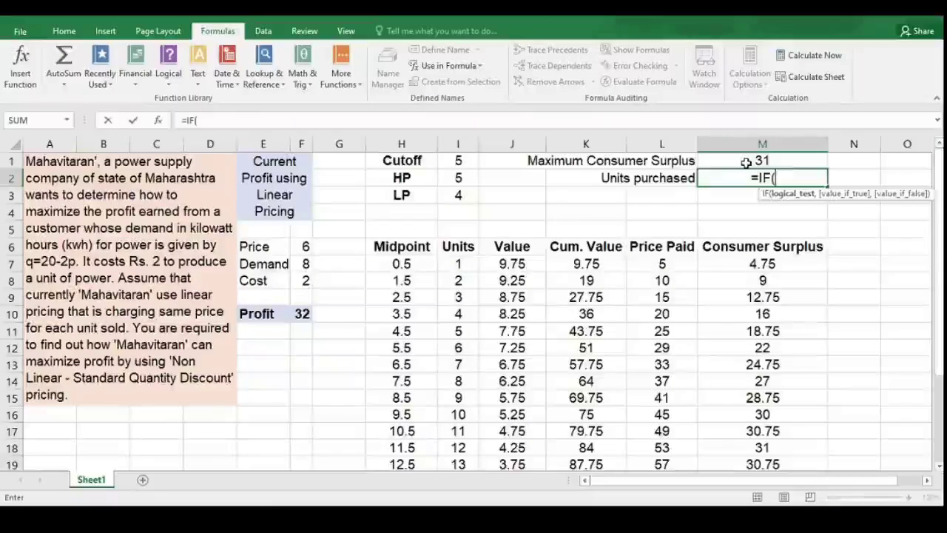
pyautogui.click(745, 164)
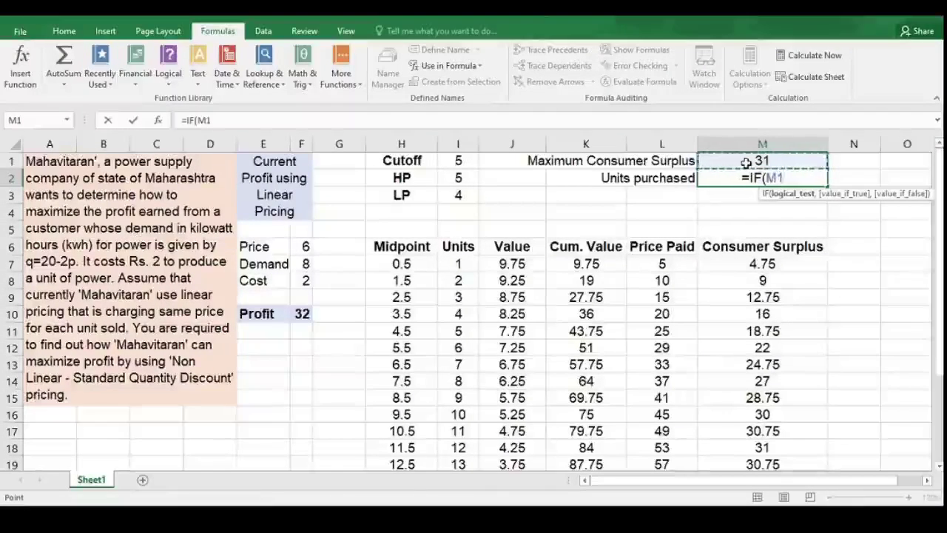
pyautogui.write('>0')
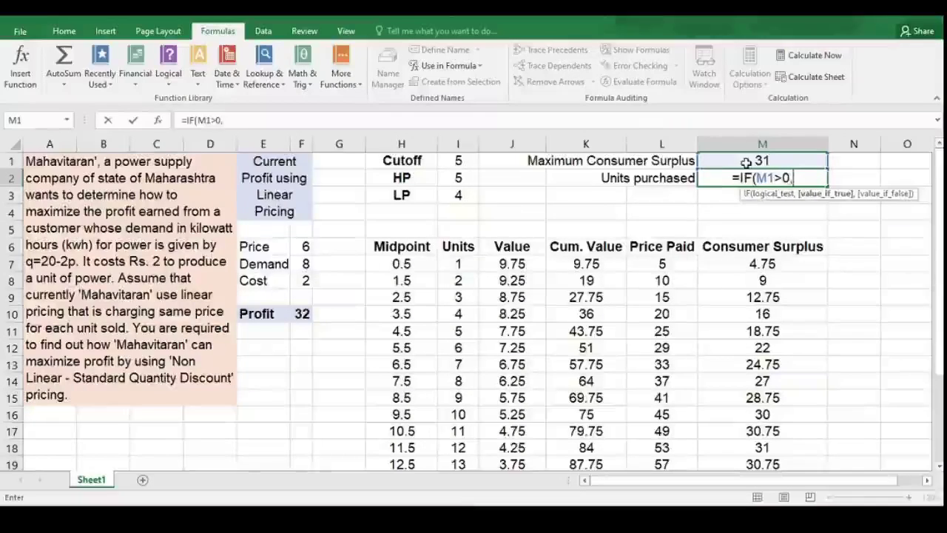
pyautogui.write(',')
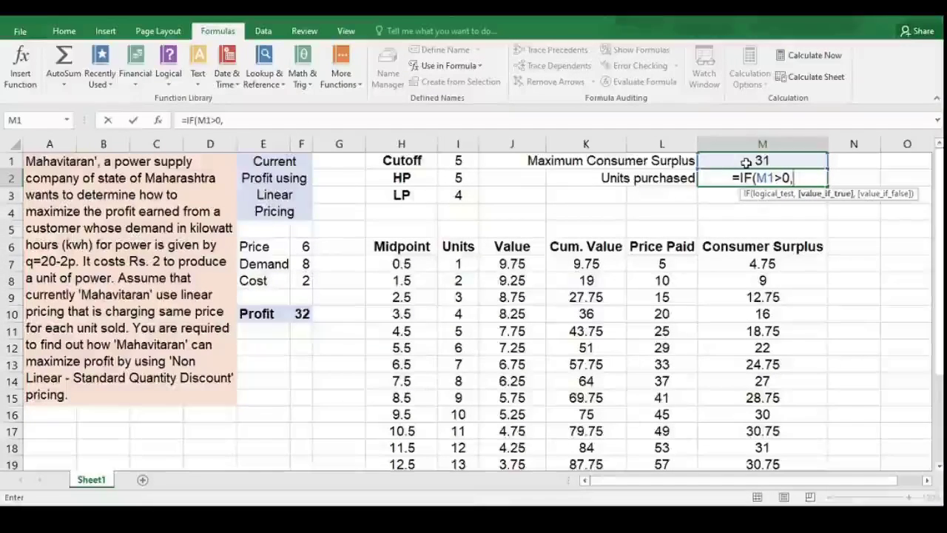
pyautogui.write('MATCH')
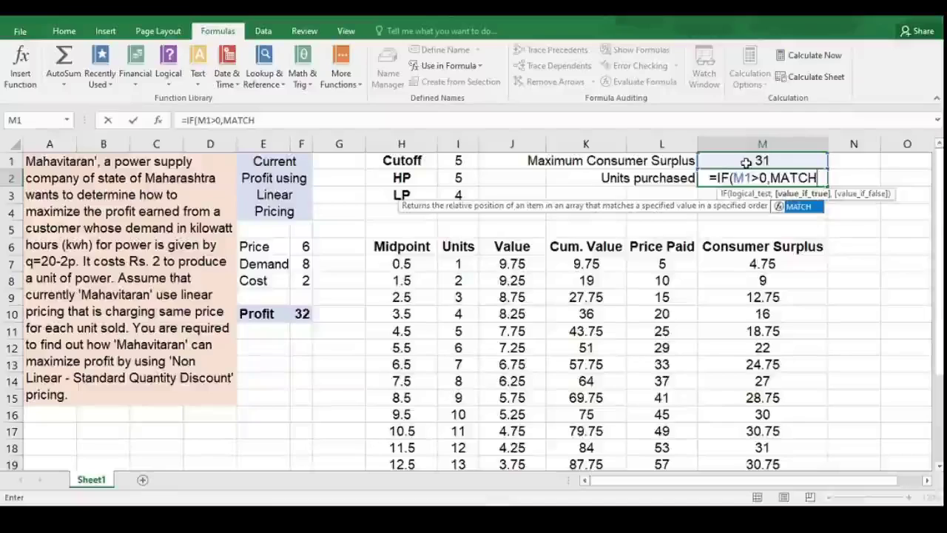
pyautogui.write('(')
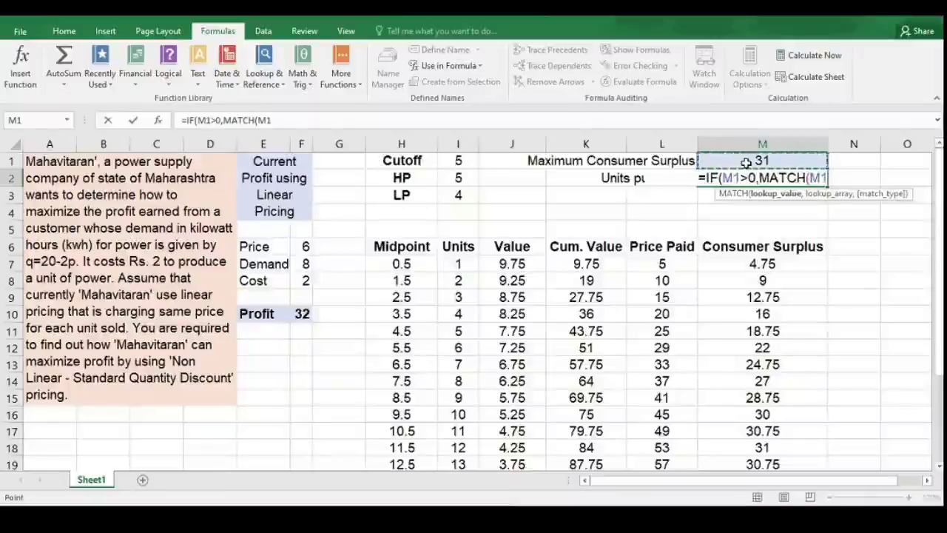
pyautogui.write(',')
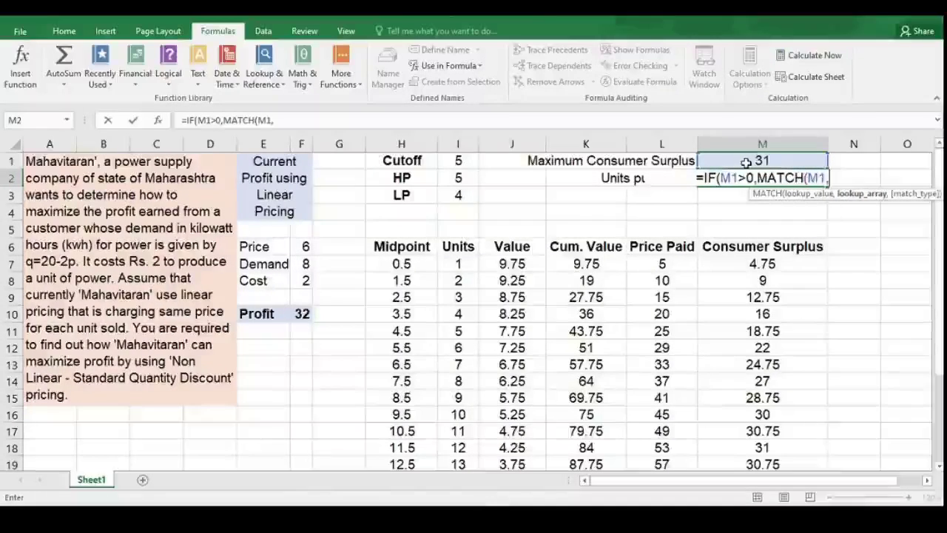
pyautogui.click(753, 263)
pyautogui.hotkey('ctrl', 'shift', 'Down')
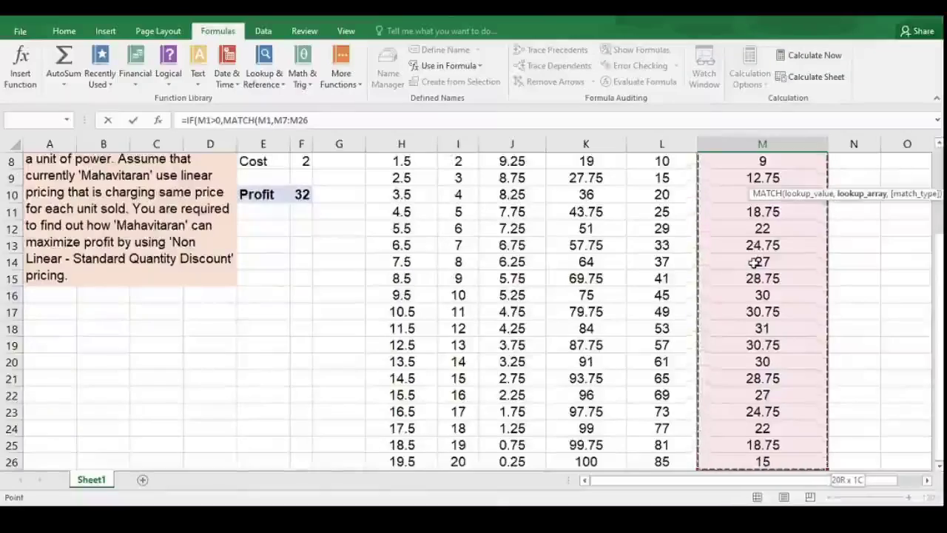
pyautogui.write(',')
pyautogui.scroll(3, 755, 262)
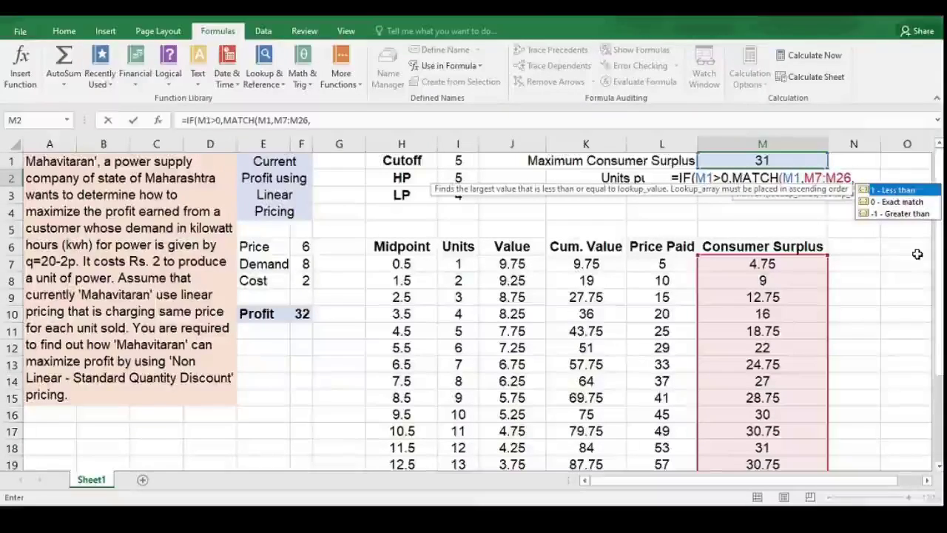
pyautogui.write('0')
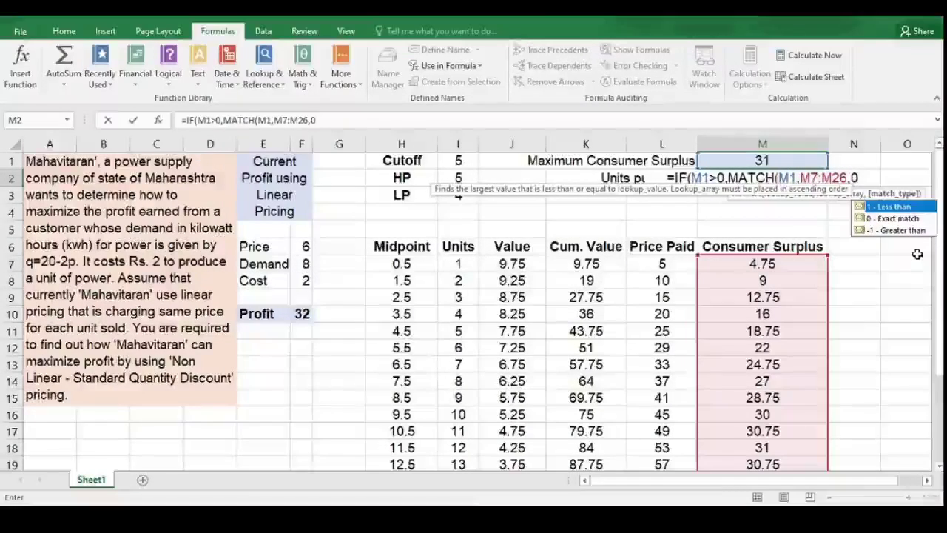
pyautogui.write(')')
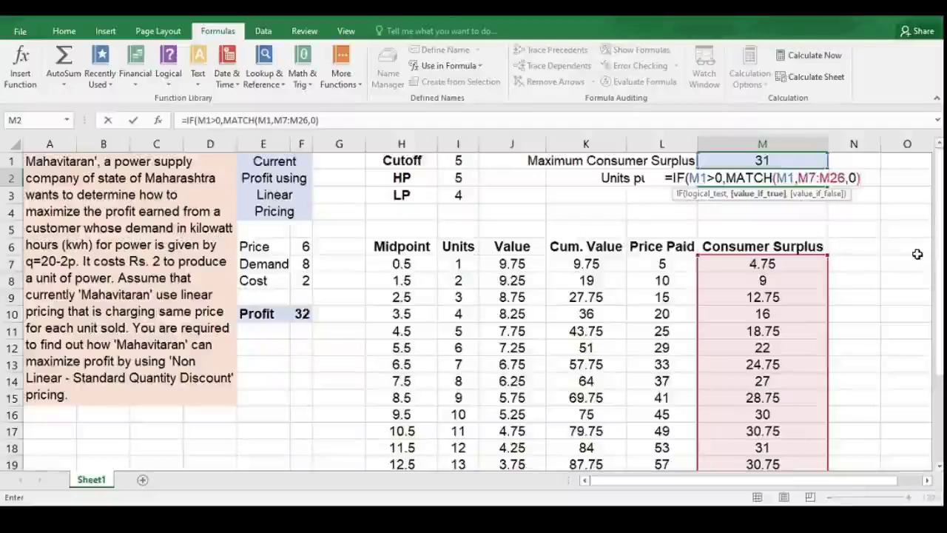
pyautogui.write(',')
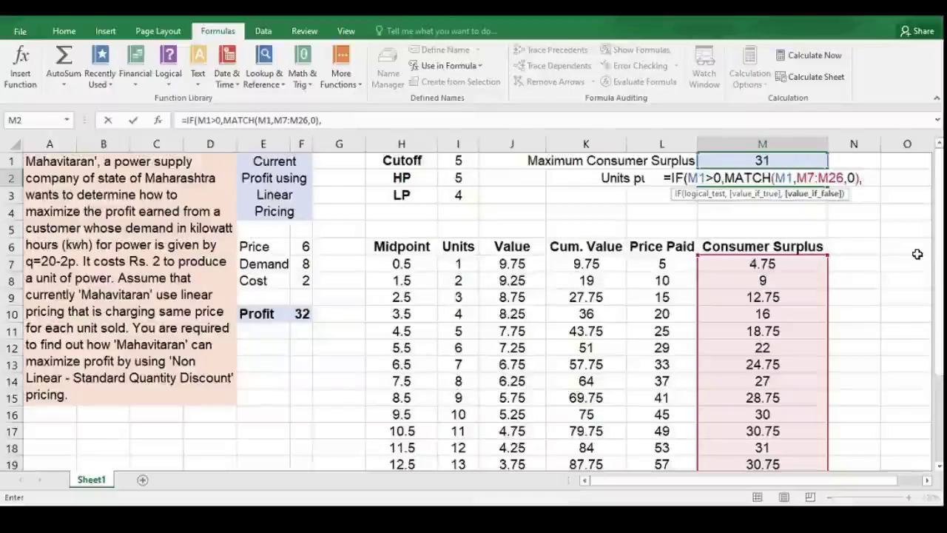
pyautogui.write('0')
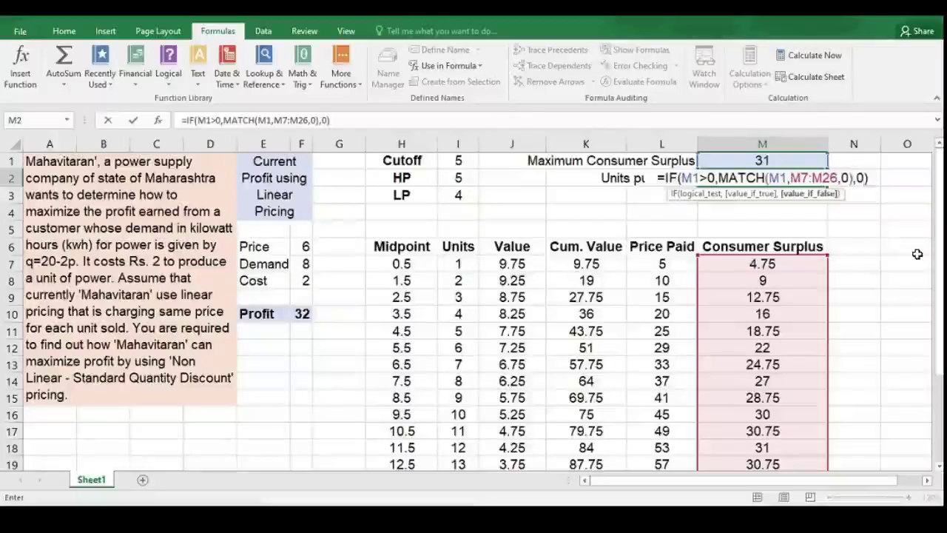
pyautogui.write(')')
pyautogui.press('Return')
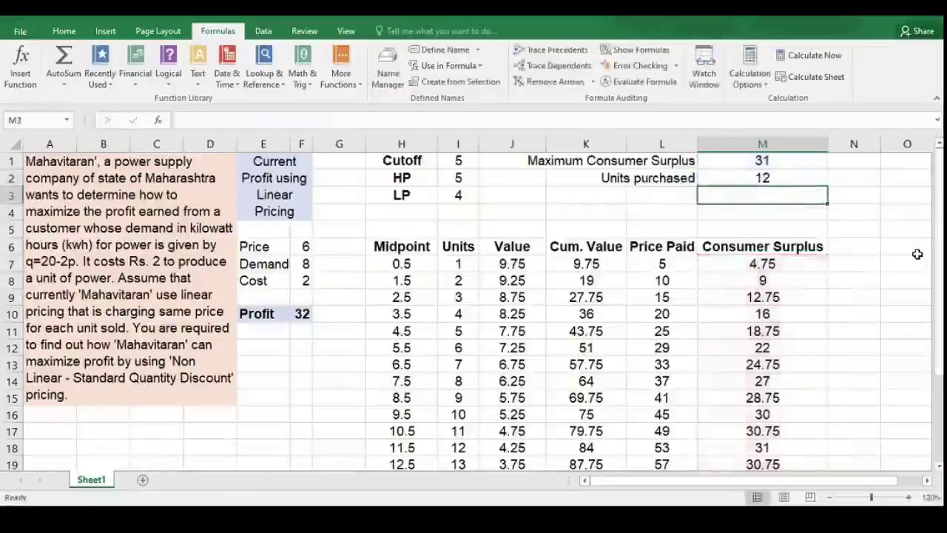
# Examine row 18 of the pricing table, comparing its units with its consumer surplus to check the units purchased result
pyautogui.click(644, 194)
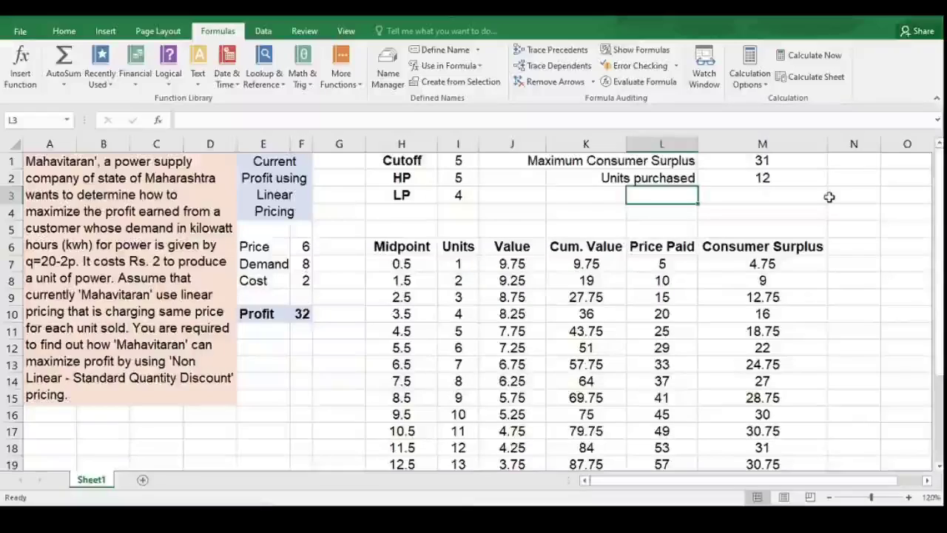
pyautogui.scroll(-5, 770, 265)
pyautogui.scroll(2, 765, 270)
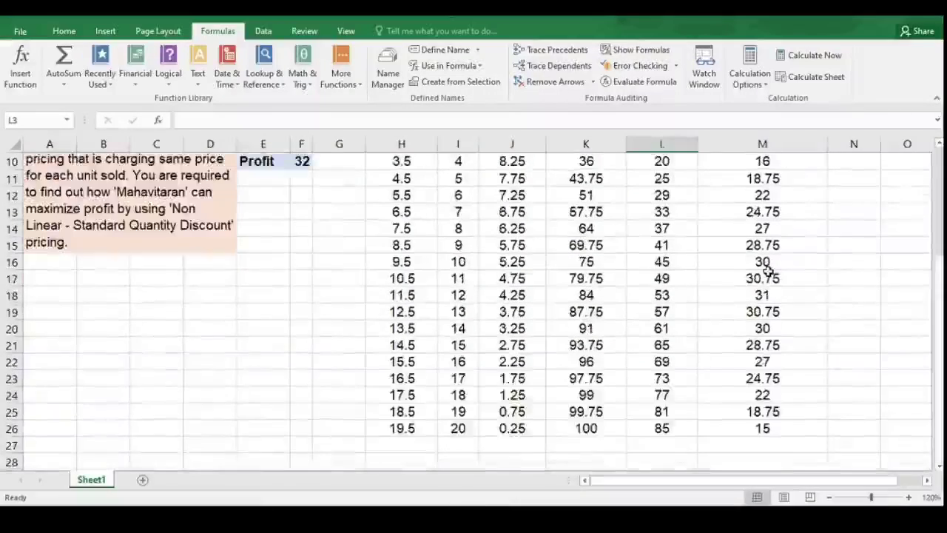
pyautogui.click(763, 295)
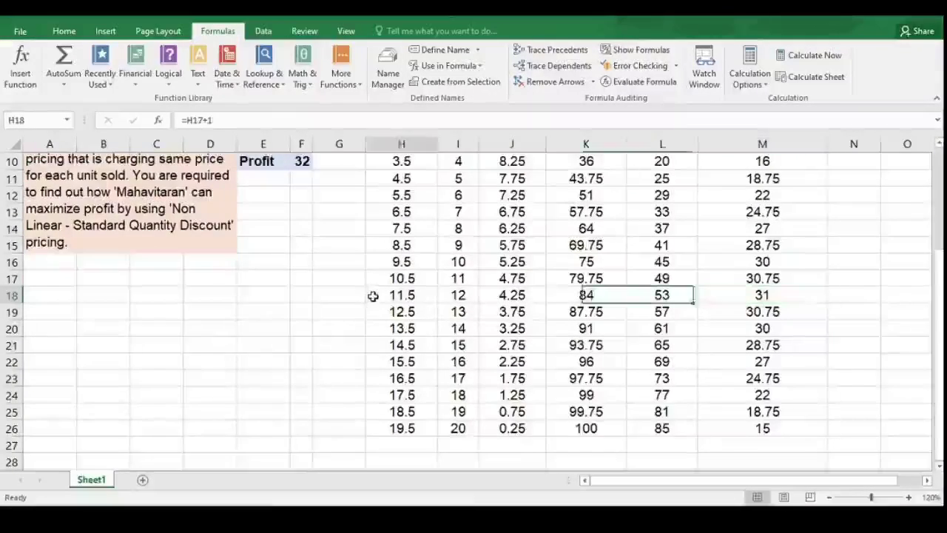
pyautogui.click(4, 294)
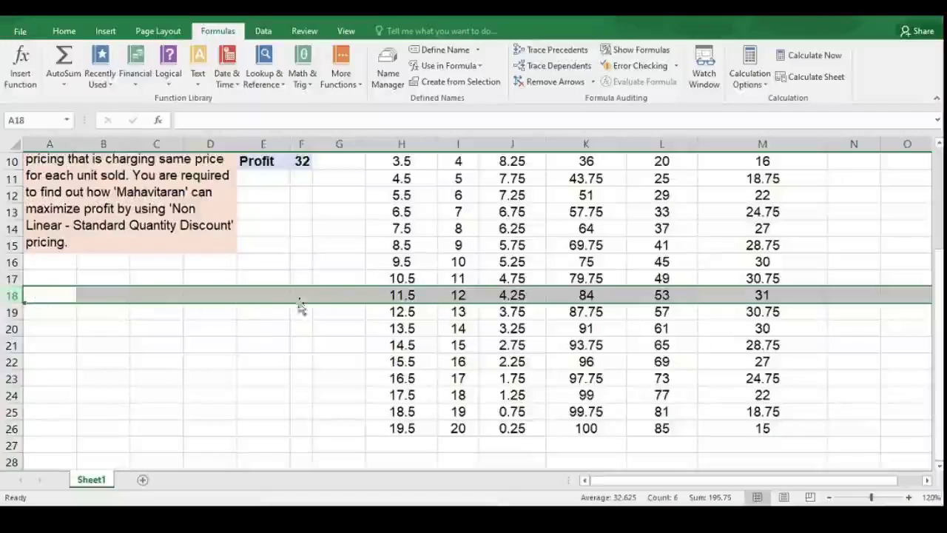
pyautogui.click(458, 295)
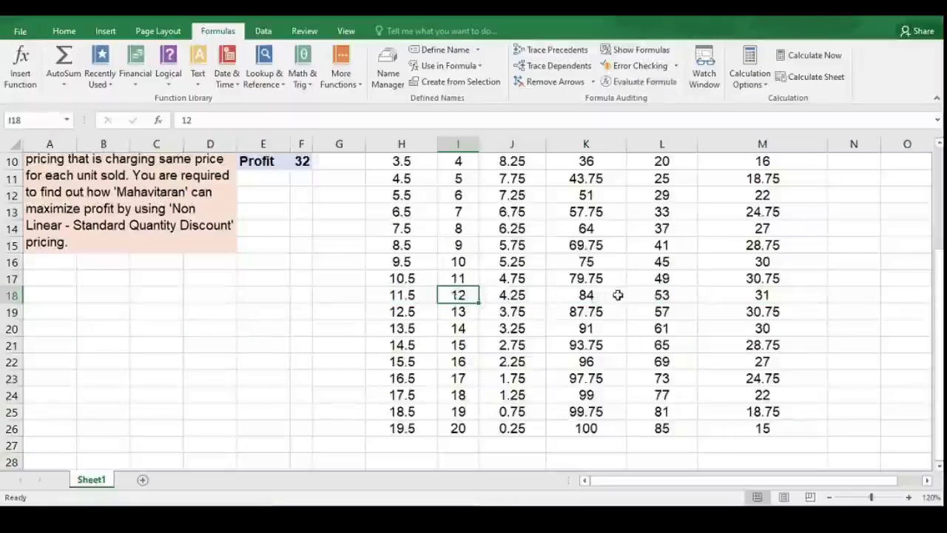
pyautogui.click(711, 294)
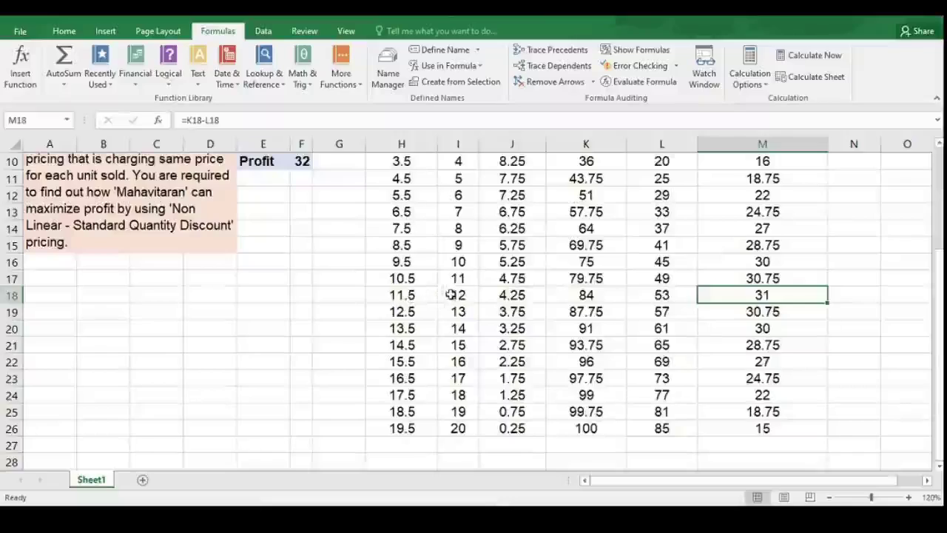
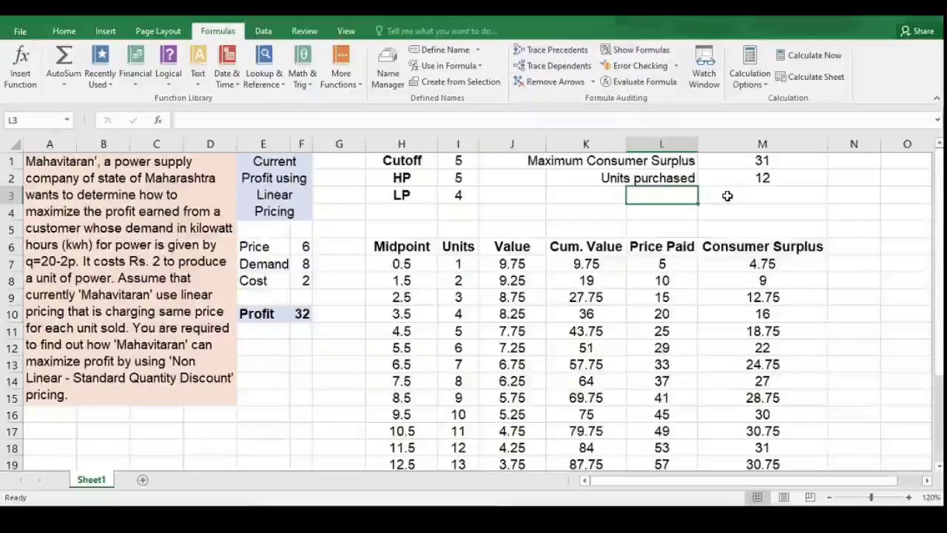
# Enter the label Revenue in cell L3 and right-align it
pyautogui.write('Re')
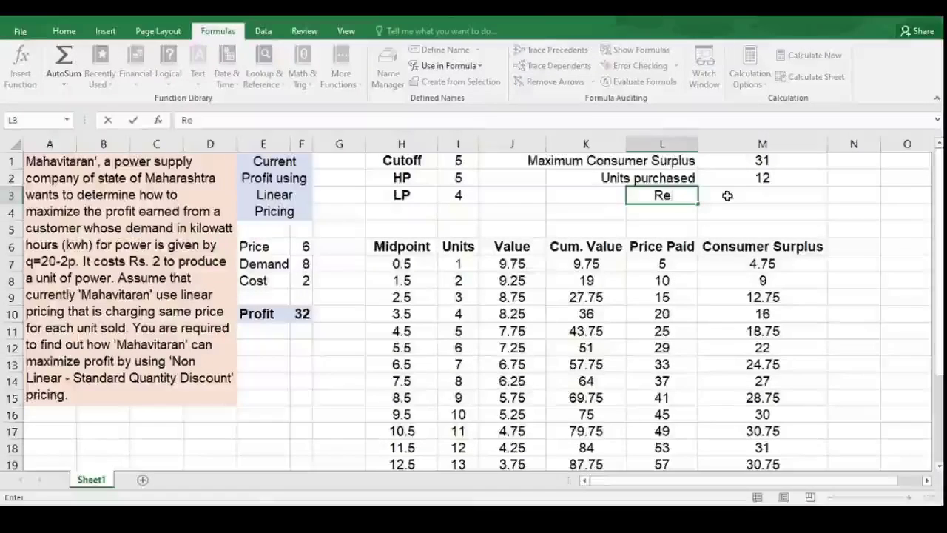
pyautogui.write('venue')
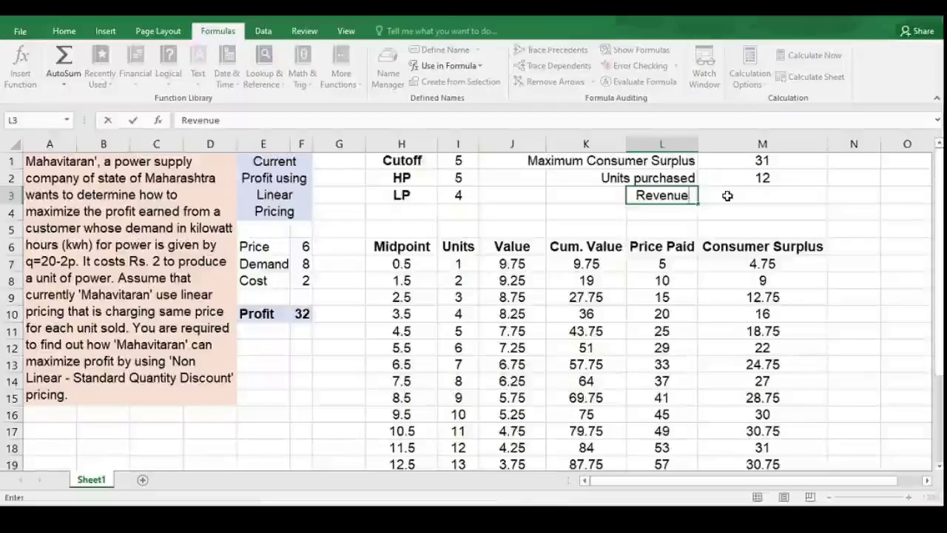
pyautogui.press('Return')
pyautogui.press('Up')
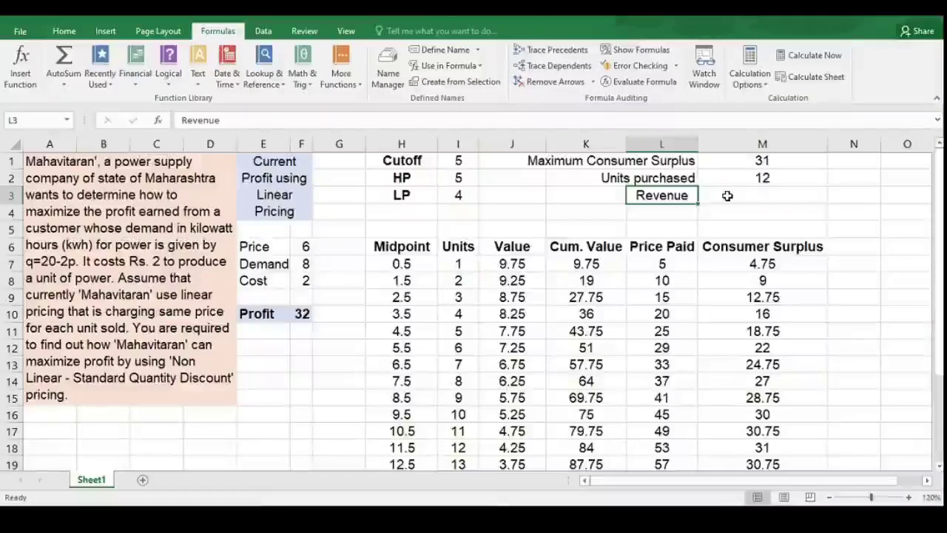
pyautogui.click(63, 30)
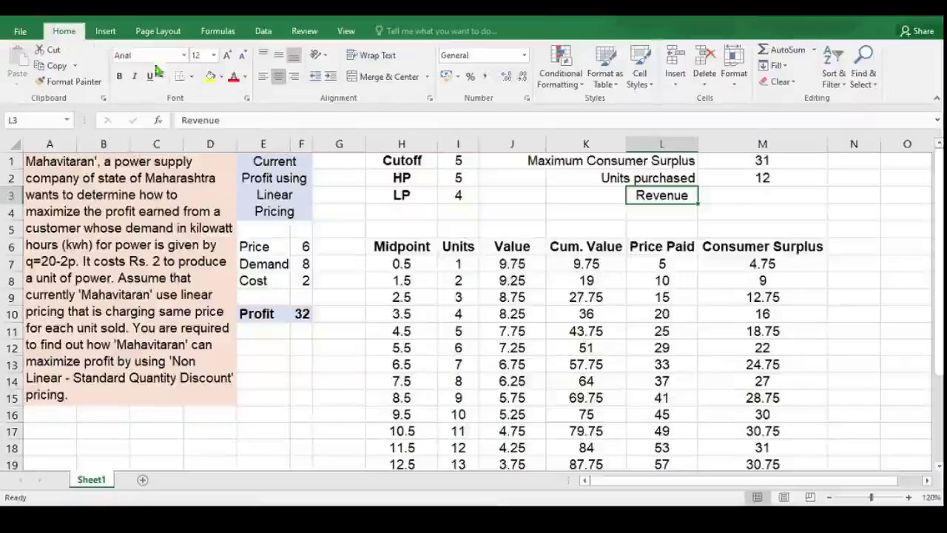
pyautogui.click(293, 76)
# Calculate the revenue in M3 with =VLOOKUP(M2,I7:L26,4,FALSE)
pyautogui.click(735, 198)
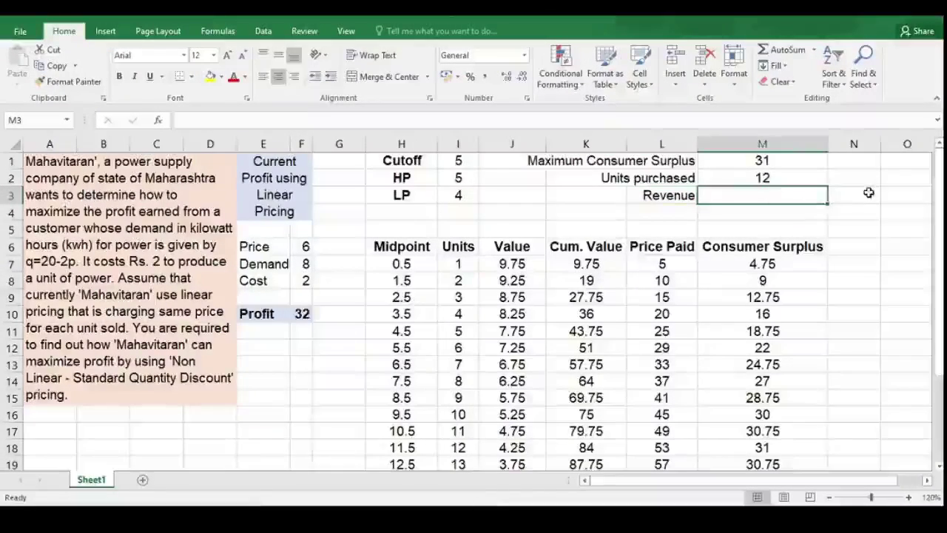
pyautogui.write('=')
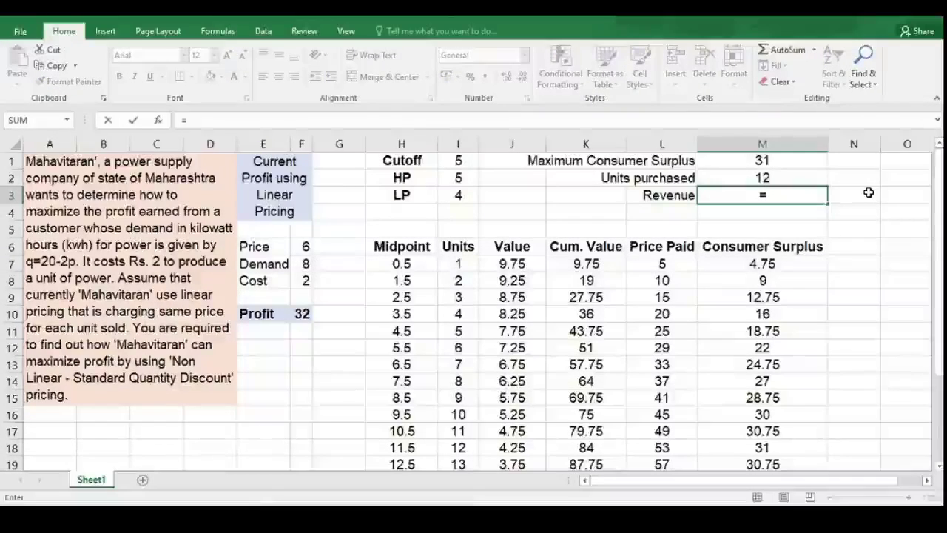
pyautogui.write('vl')
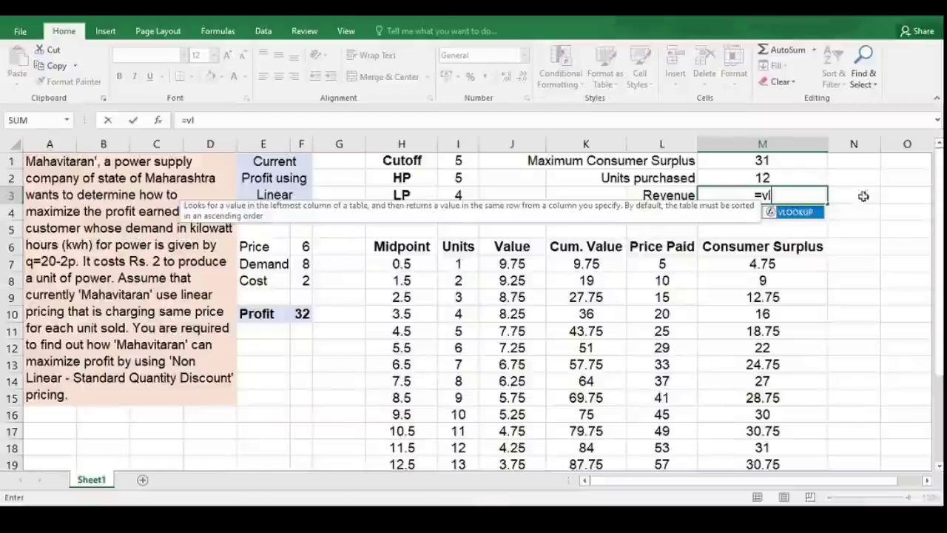
pyautogui.doubleClick(805, 215)
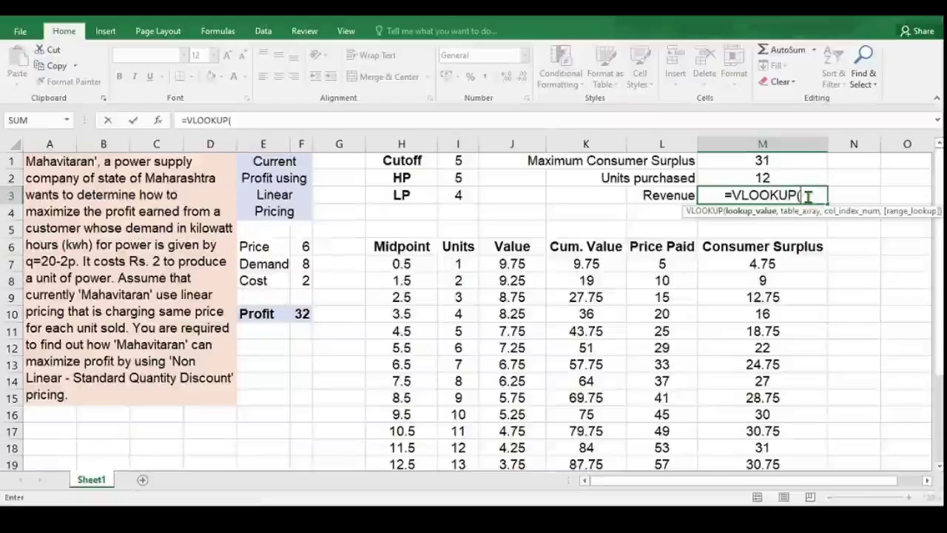
pyautogui.click(805, 179)
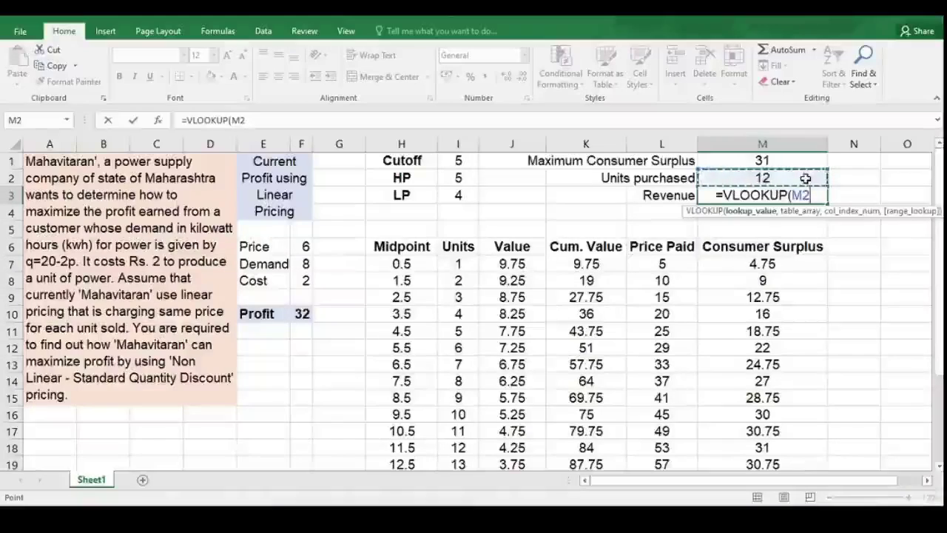
pyautogui.write(',')
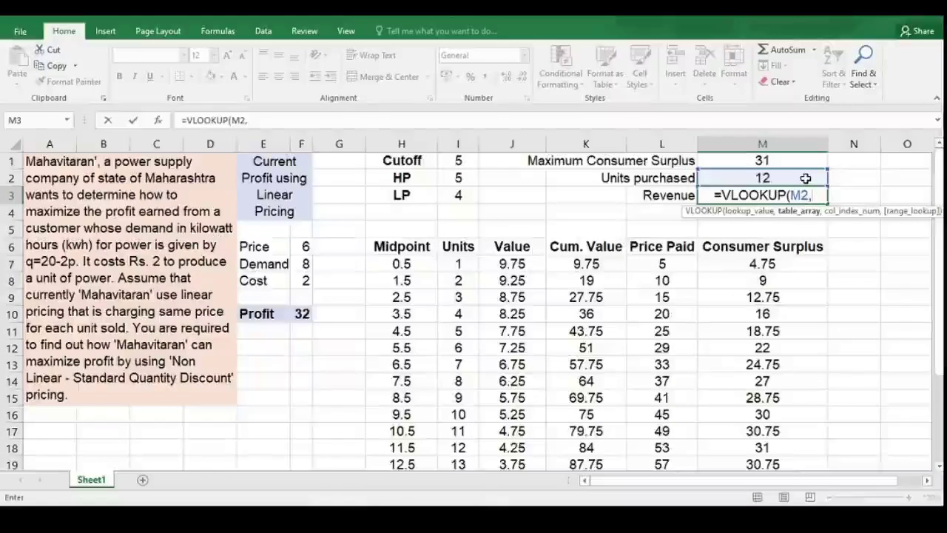
pyautogui.click(467, 264)
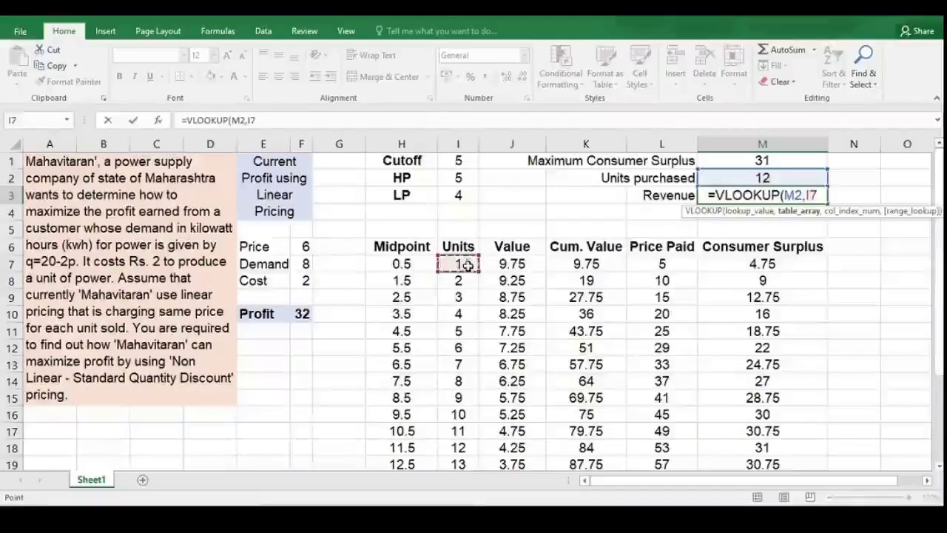
pyautogui.moveTo(467, 263); pyautogui.dragTo(688, 428)
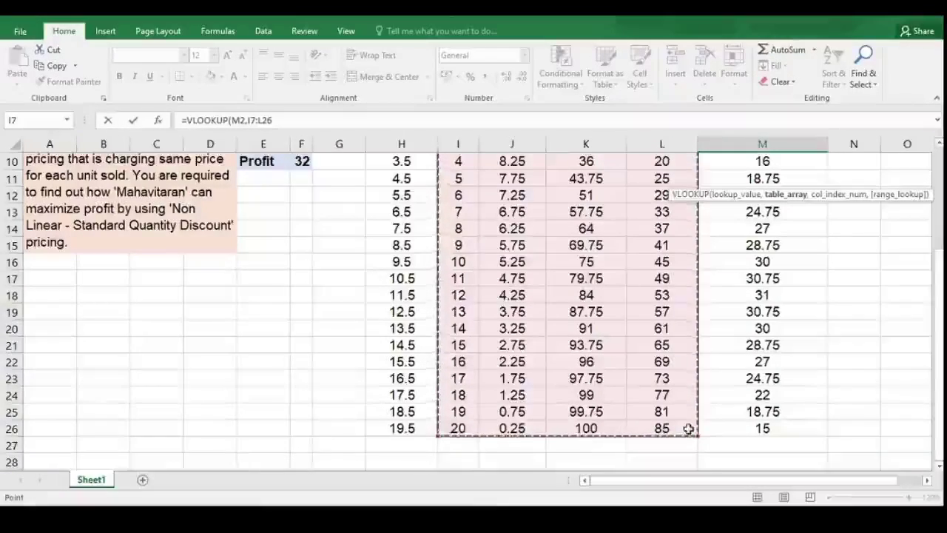
pyautogui.scroll(3, 687, 430)
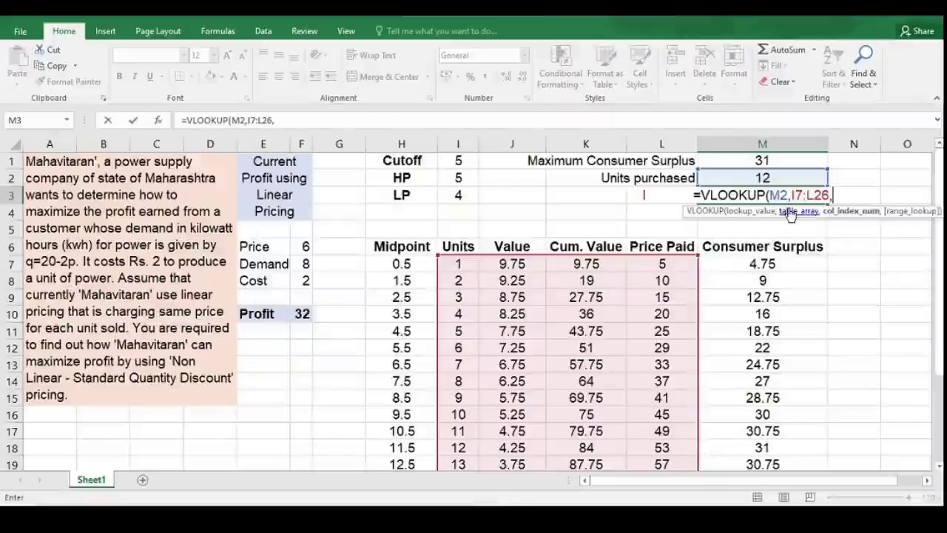
pyautogui.write('4')
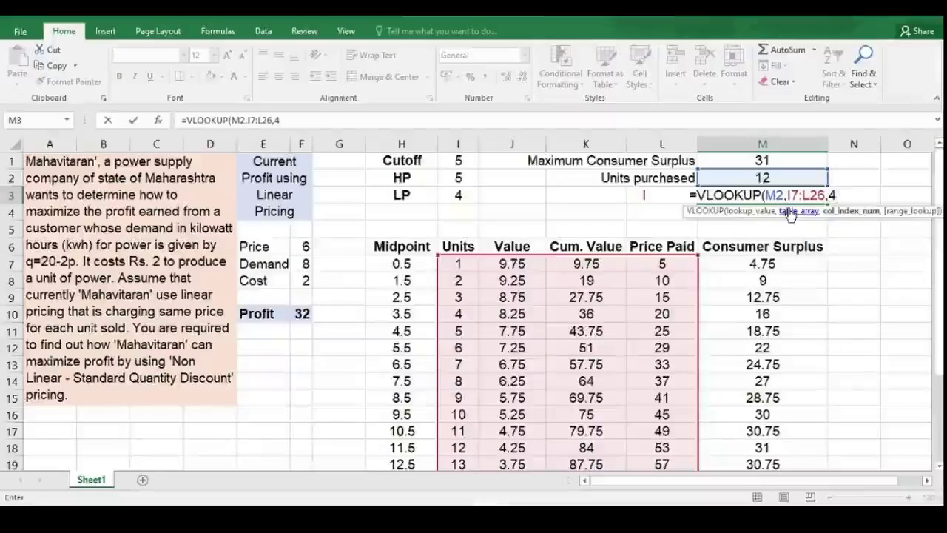
pyautogui.write(',')
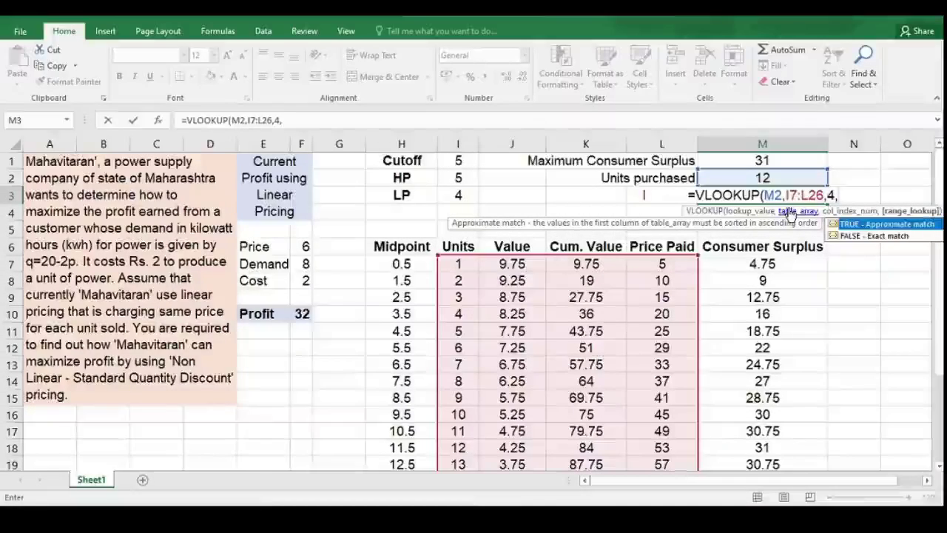
pyautogui.write('false)')
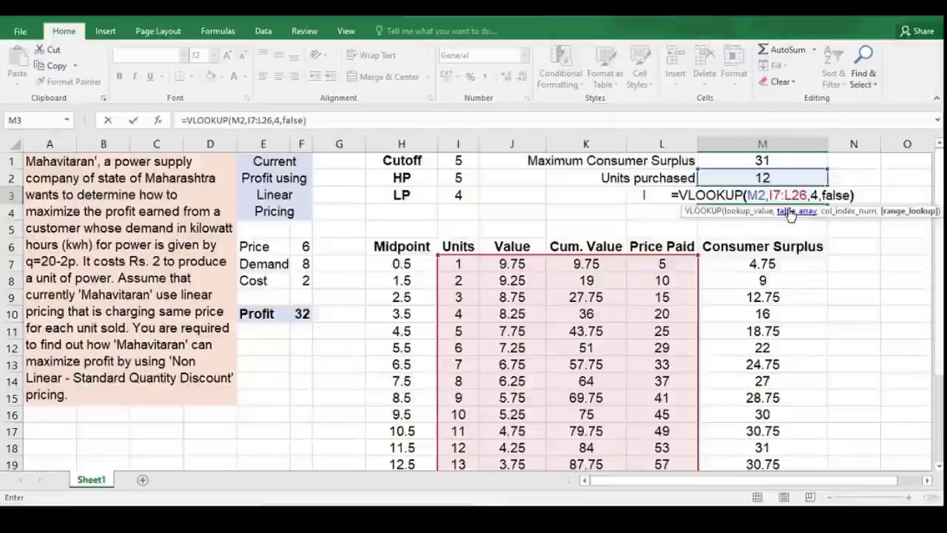
pyautogui.press('Return')
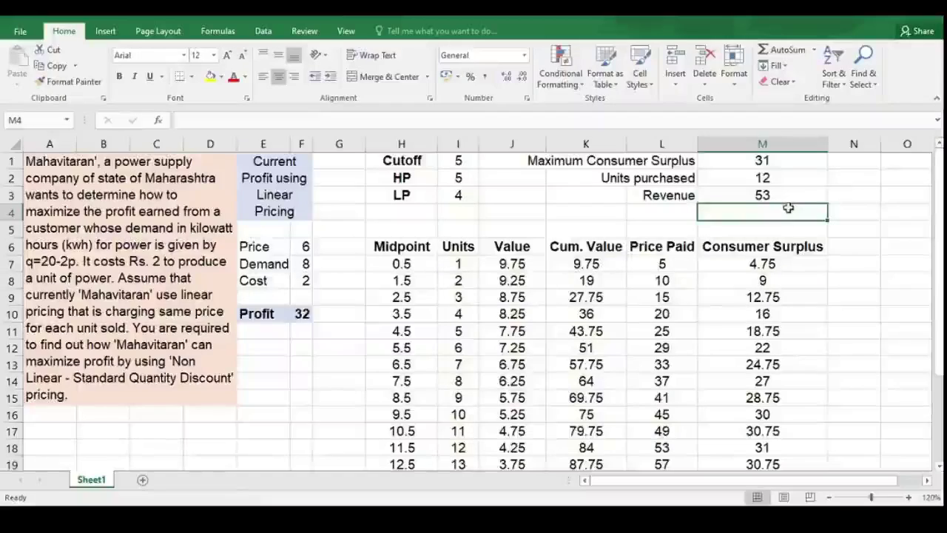
pyautogui.click(784, 196)
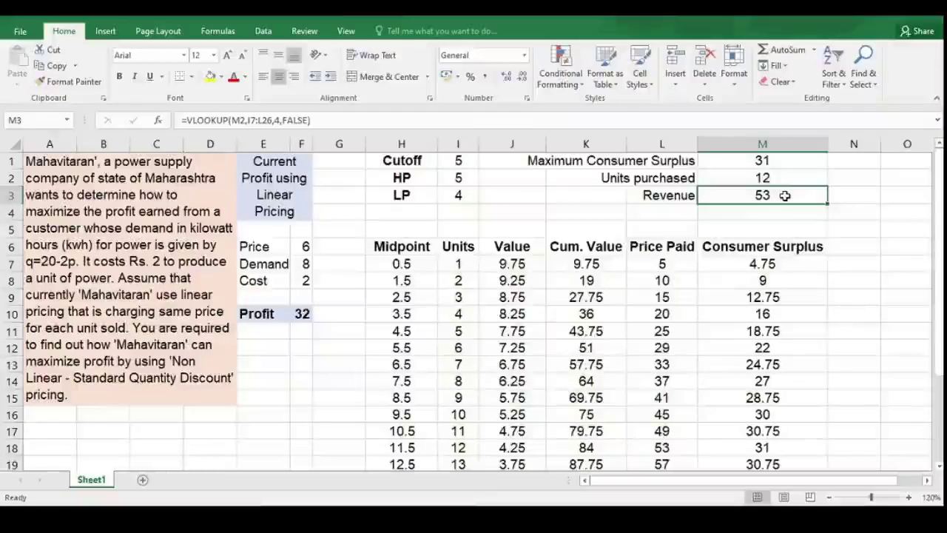
# Enter the label Cost in cell L4 and right-align it
pyautogui.click(688, 211)
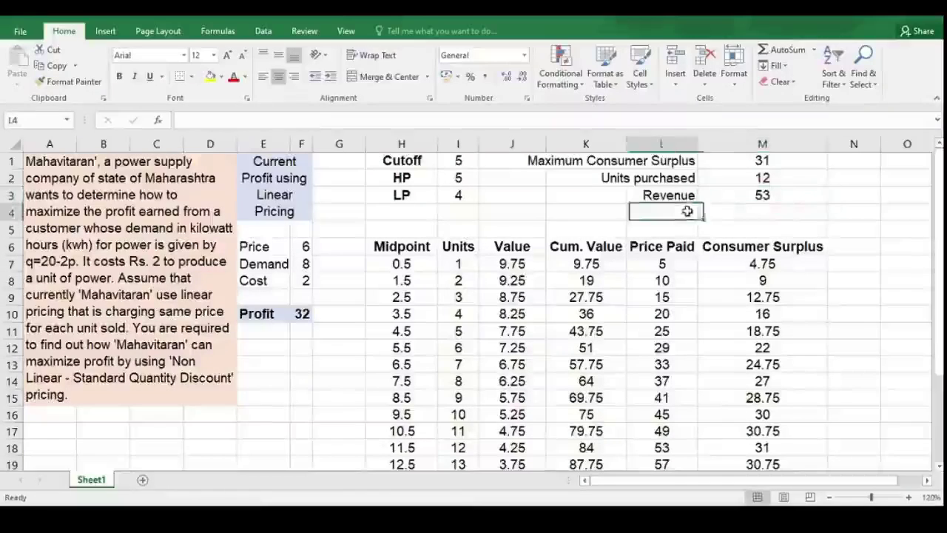
pyautogui.write('C')
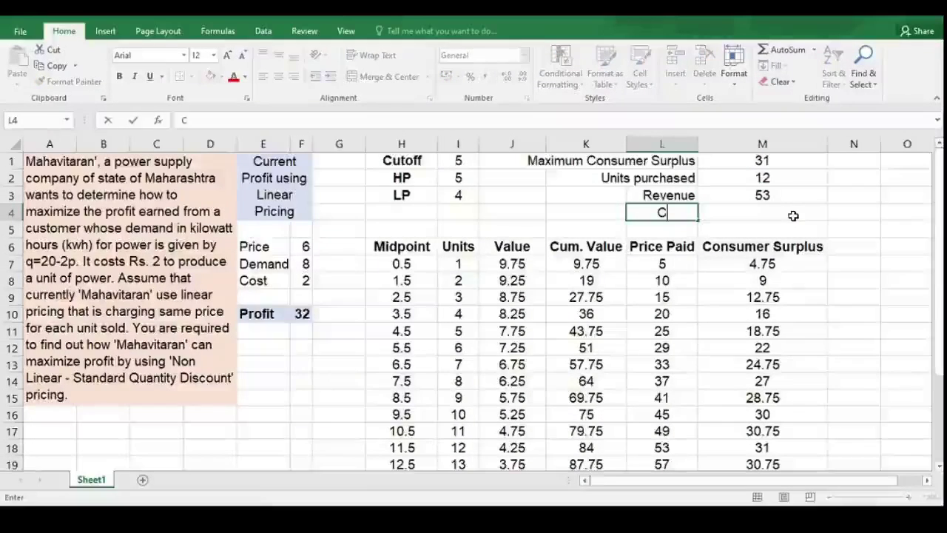
pyautogui.write('ost')
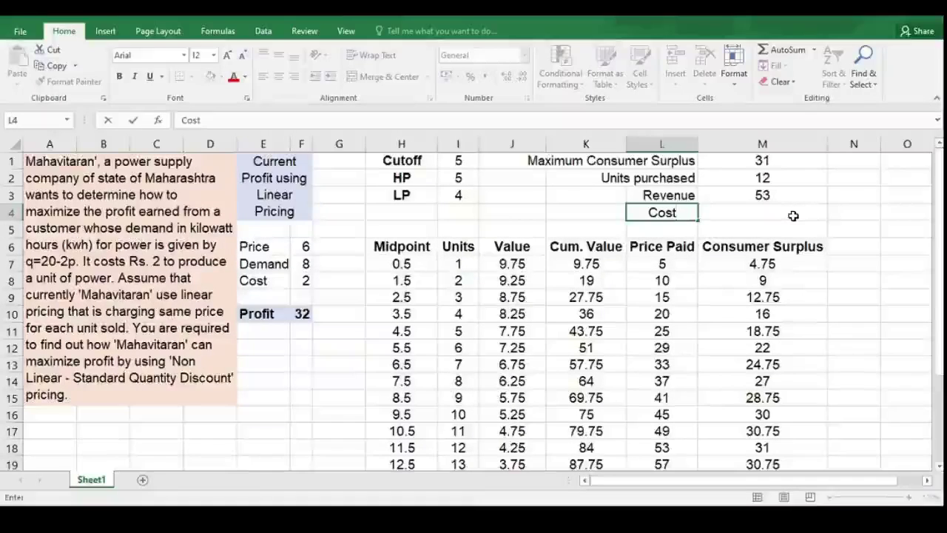
pyautogui.press('Return')
pyautogui.click(684, 213)
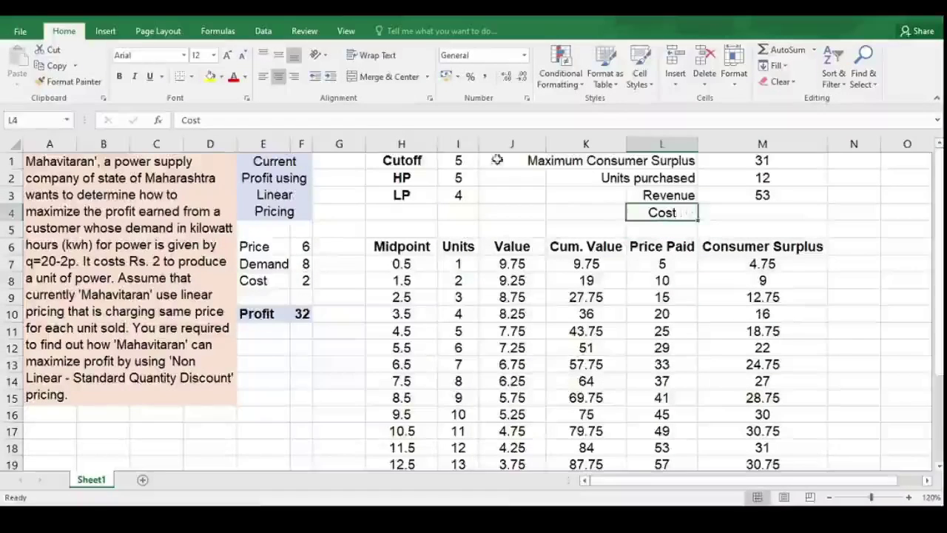
pyautogui.click(294, 76)
# Calculate the cost in M4 by multiplying units purchased by the unit cost, =M2*F8
pyautogui.click(767, 212)
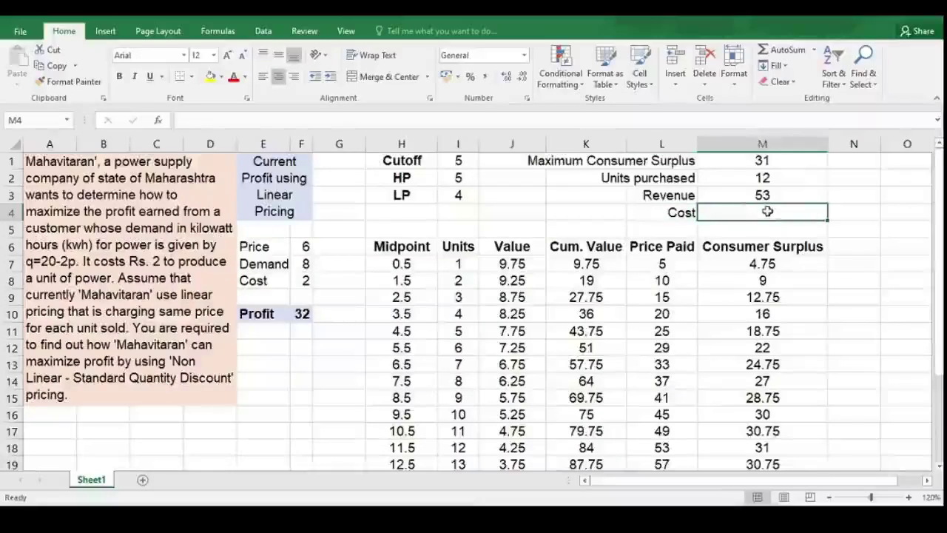
pyautogui.write('=')
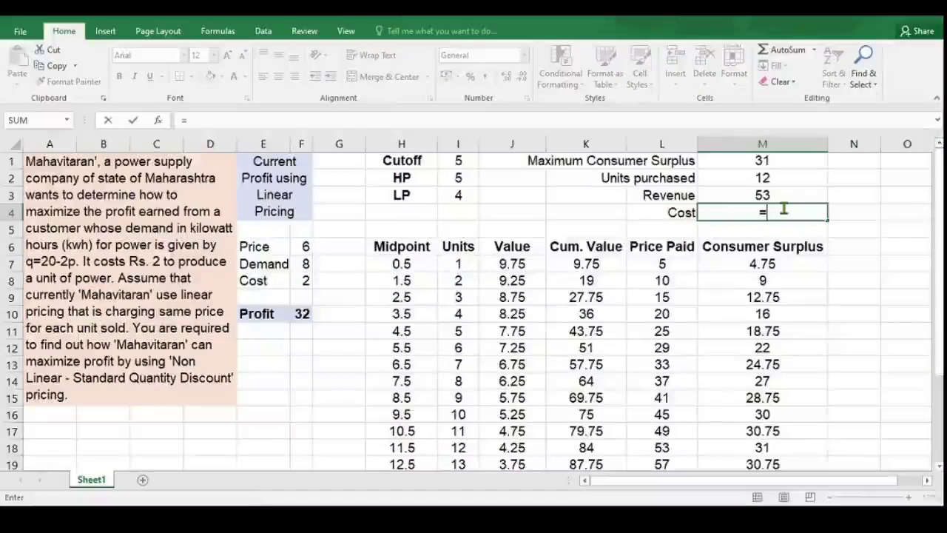
pyautogui.click(778, 177)
pyautogui.write('*')
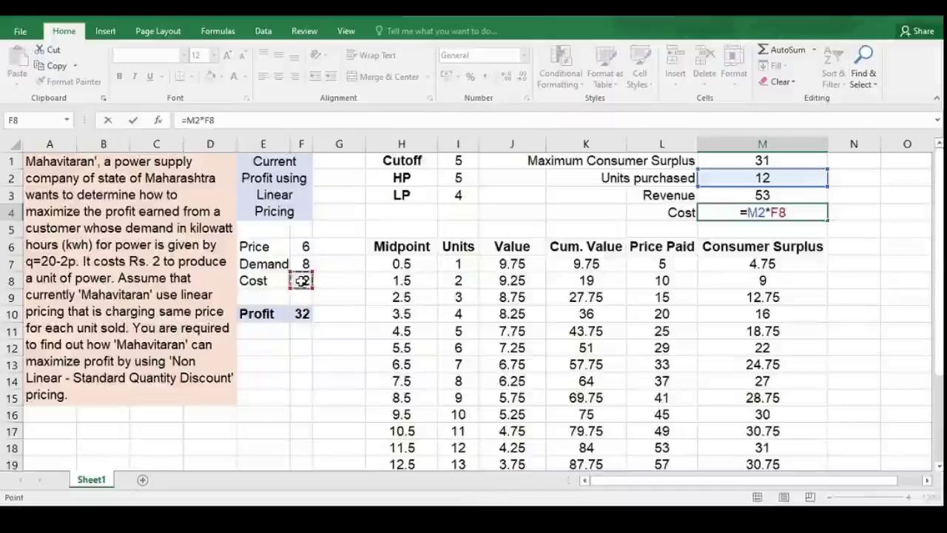
pyautogui.press('Return')
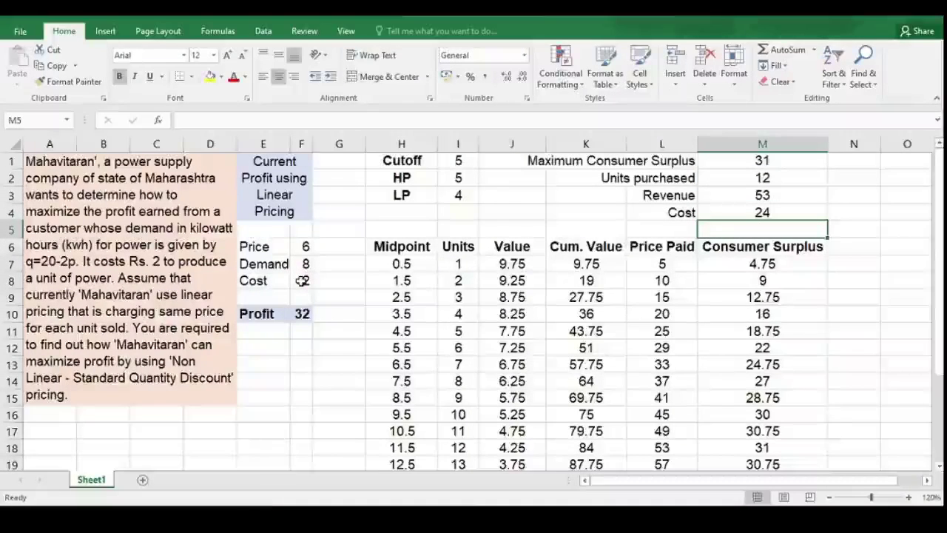
# Enter the label Profit in cell L5 and right-align it
pyautogui.click(638, 226)
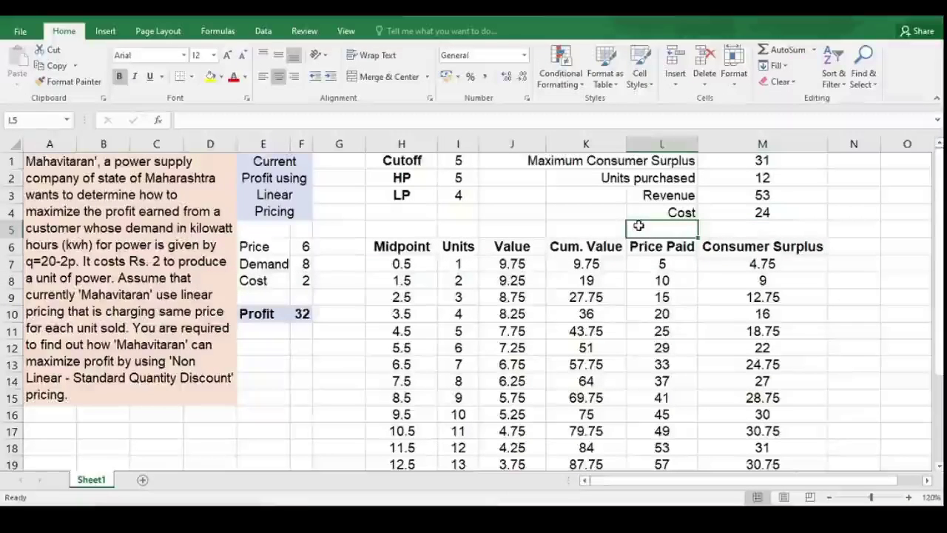
pyautogui.write('Profit')
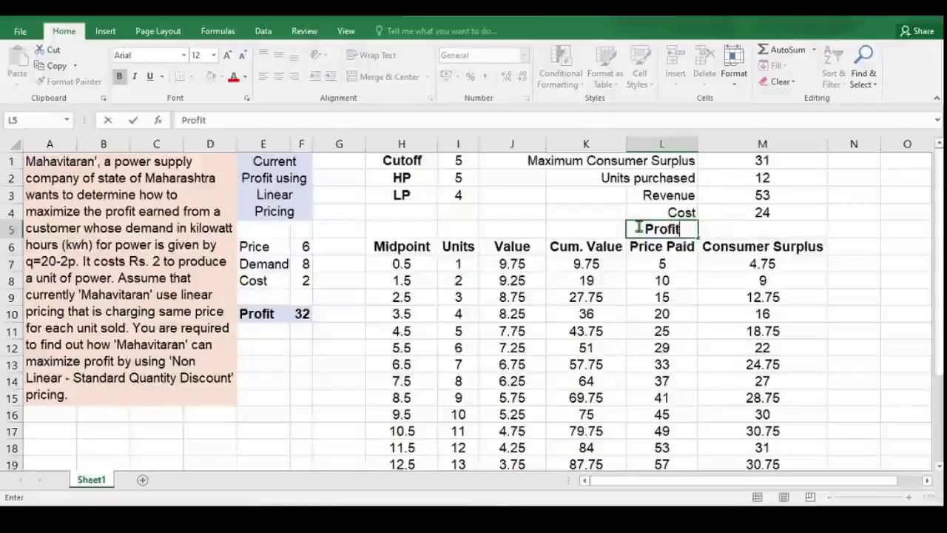
pyautogui.press('Return')
pyautogui.click(638, 226)
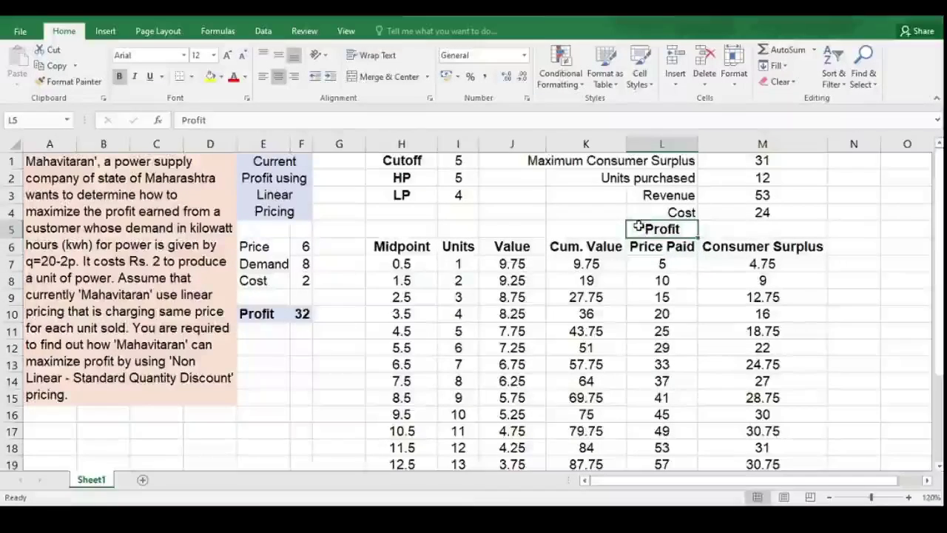
pyautogui.click(293, 76)
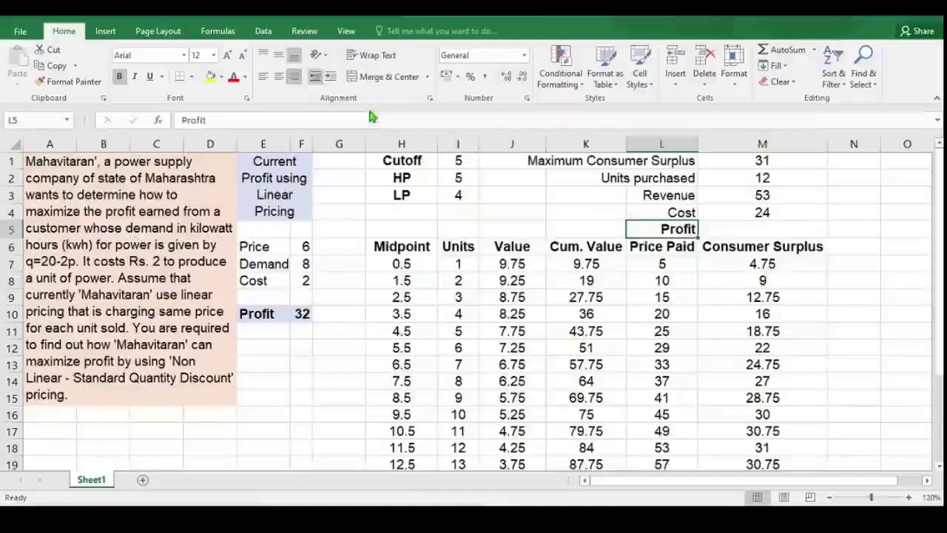
# Calculate the profit in M5 as revenue minus cost, =M3-M4
pyautogui.click(774, 227)
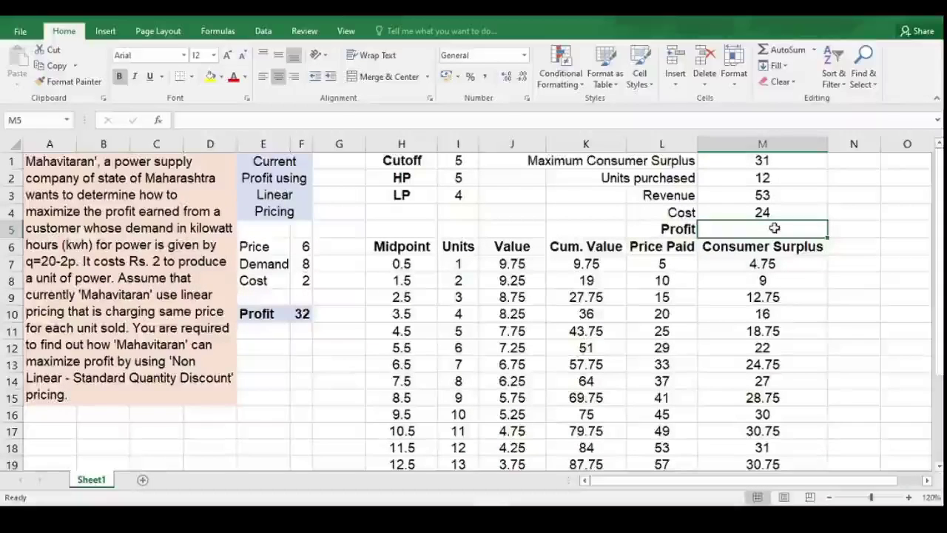
pyautogui.write('=')
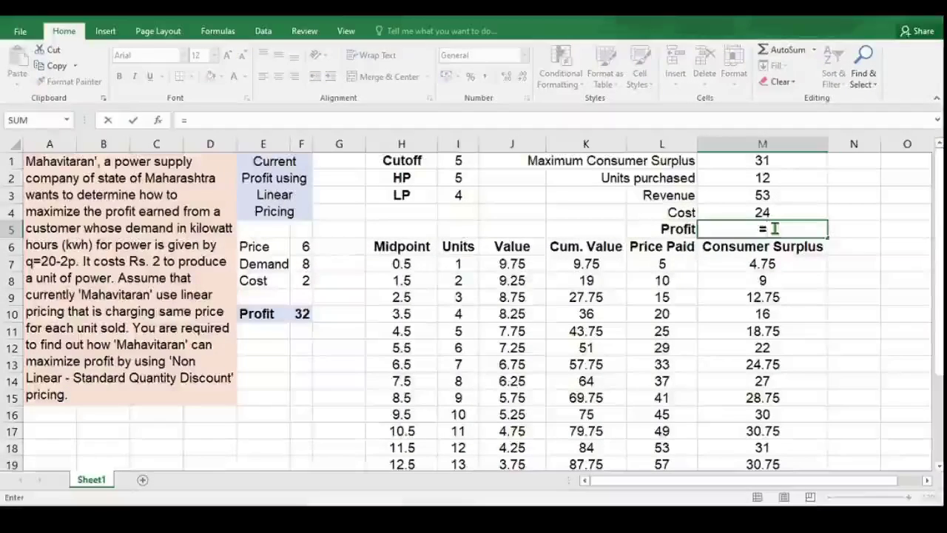
pyautogui.click(772, 194)
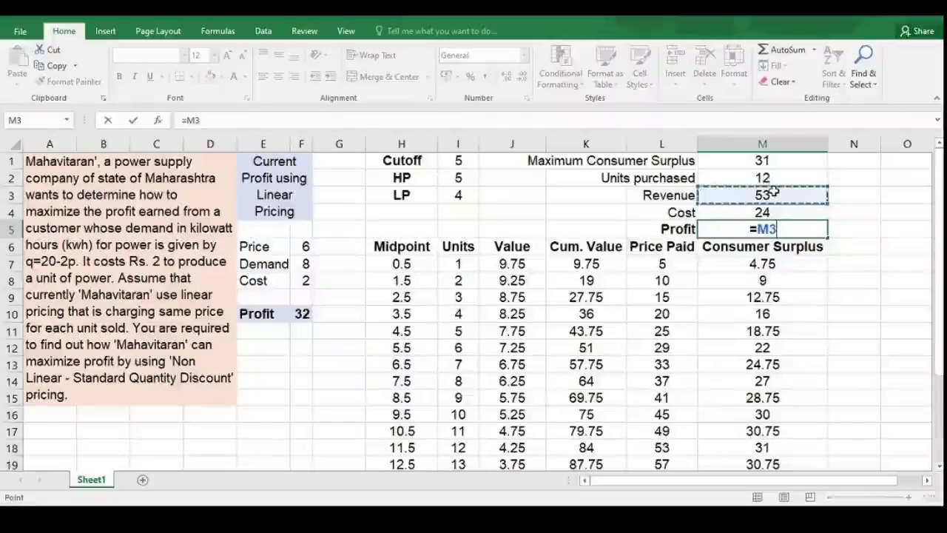
pyautogui.click(777, 212)
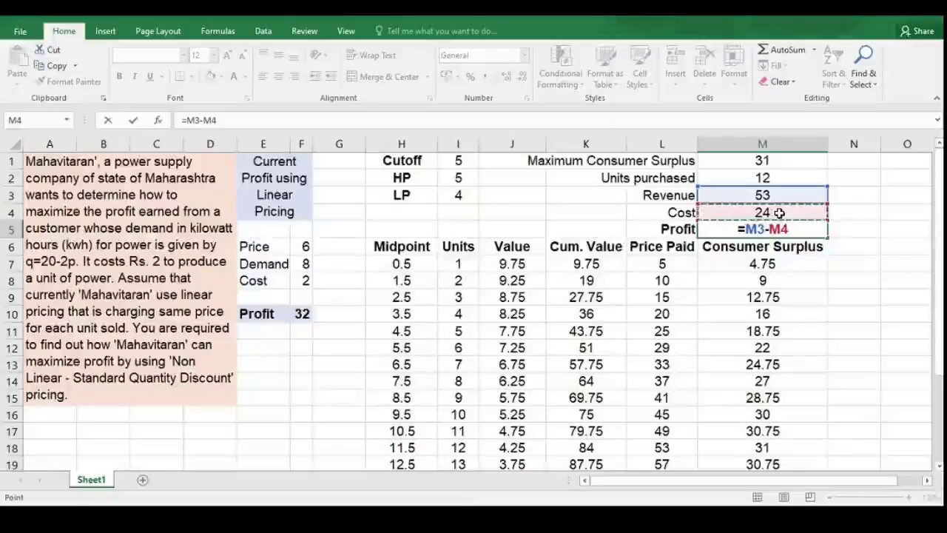
pyautogui.press('Return')
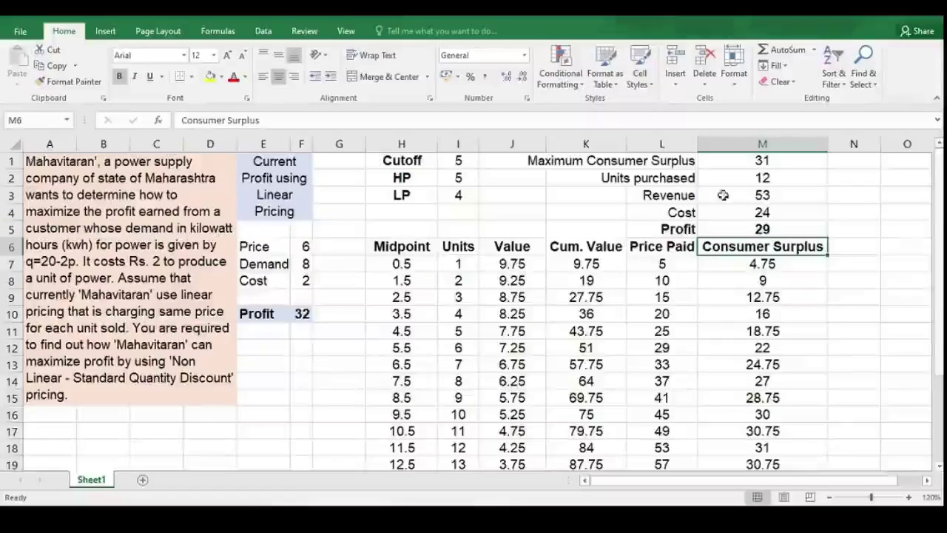
# Make the summary labels in L1:L5 bold and fill the Profit cells L5:M5 with yellow
pyautogui.moveTo(666, 159); pyautogui.dragTo(715, 229)
pyautogui.hotkey('ctrl', 'b')
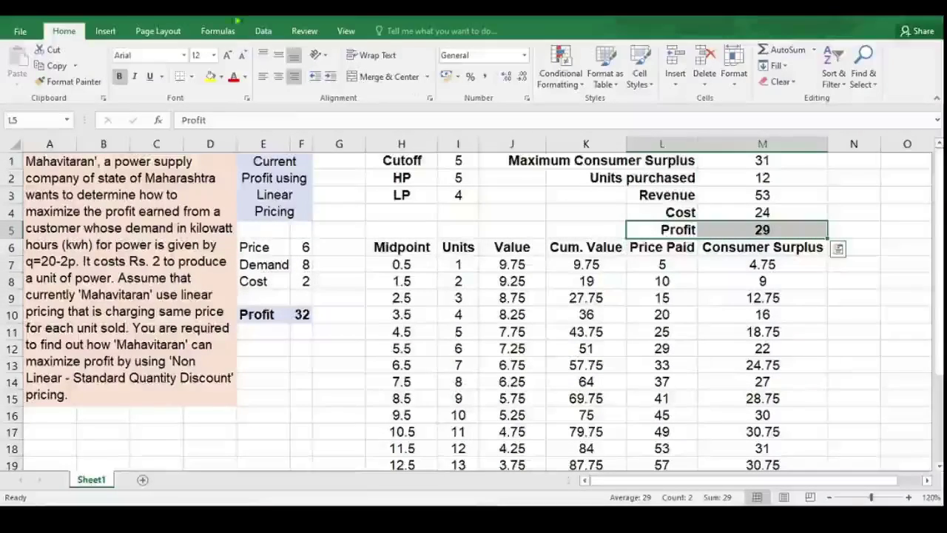
pyautogui.click(211, 76)
# Open Solver and set the Profit cell M5 as the objective to maximize
pyautogui.click(733, 230)
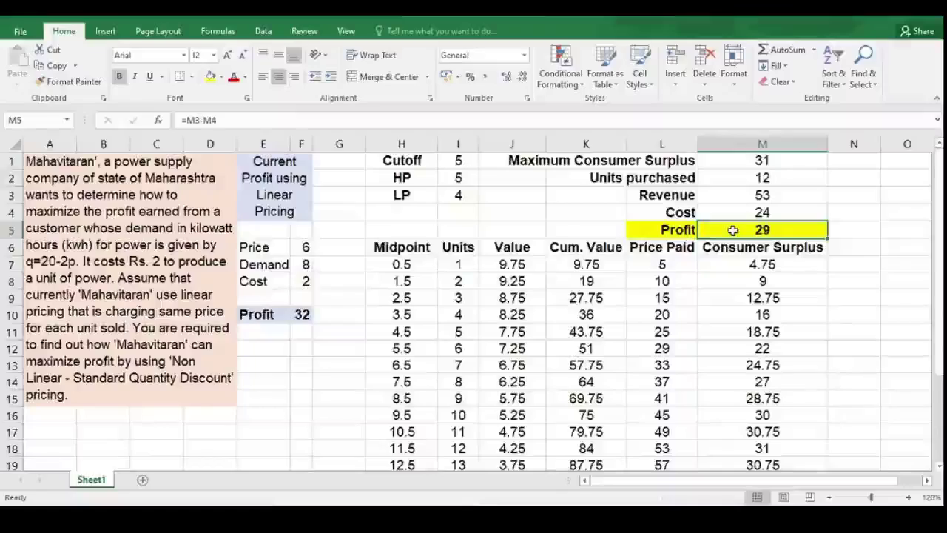
pyautogui.click(263, 31)
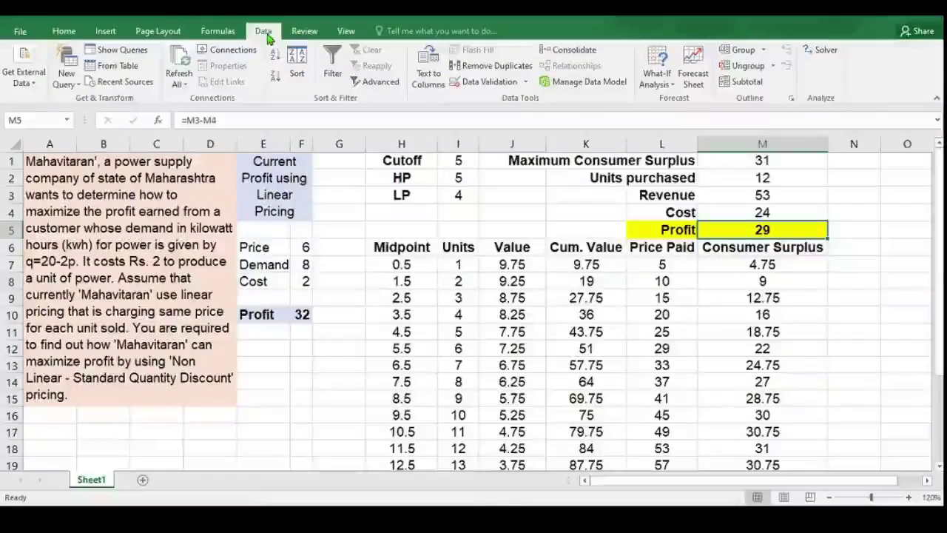
pyautogui.click(822, 50)
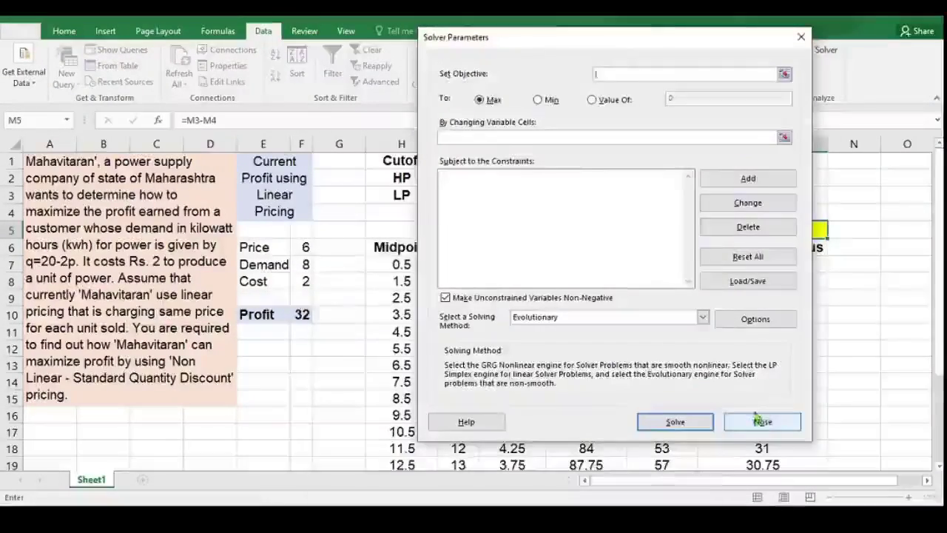
pyautogui.moveTo(659, 39); pyautogui.dragTo(486, 231)
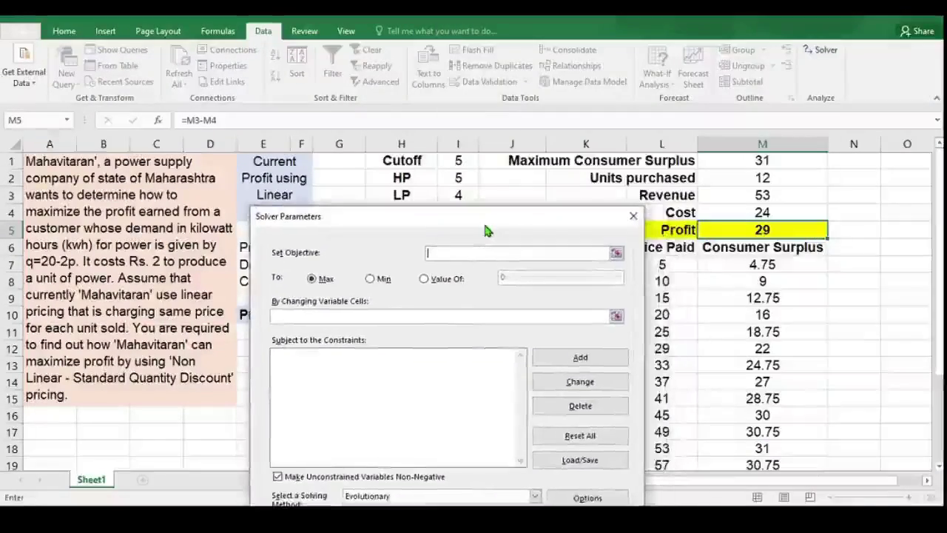
pyautogui.click(784, 231)
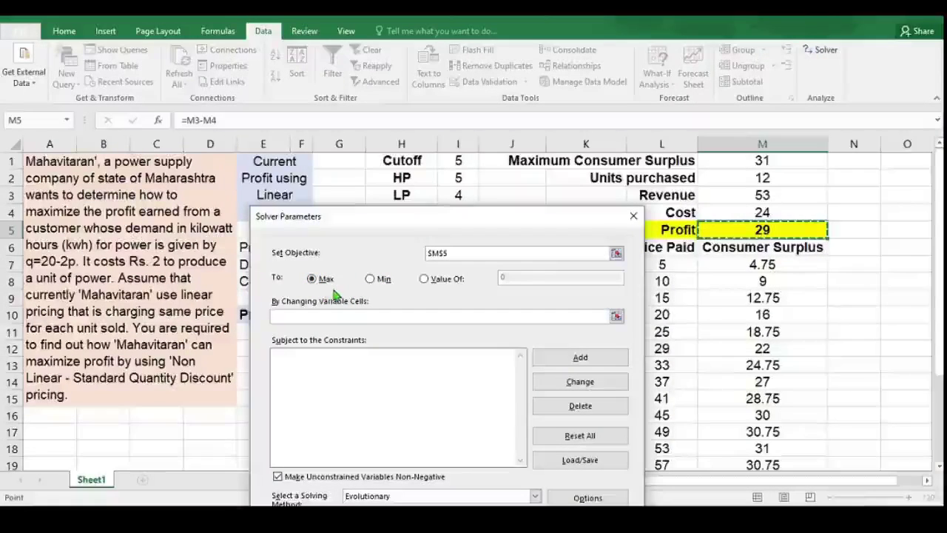
# Set Solver's changing variable cells to the Cutoff, HP and LP values in I1:I3
pyautogui.moveTo(442, 216); pyautogui.dragTo(437, 215)
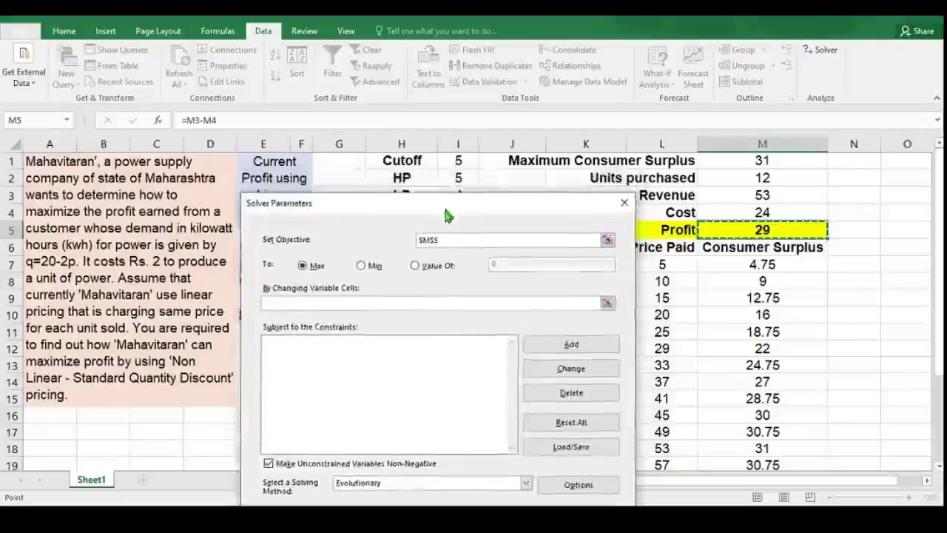
pyautogui.click(375, 317)
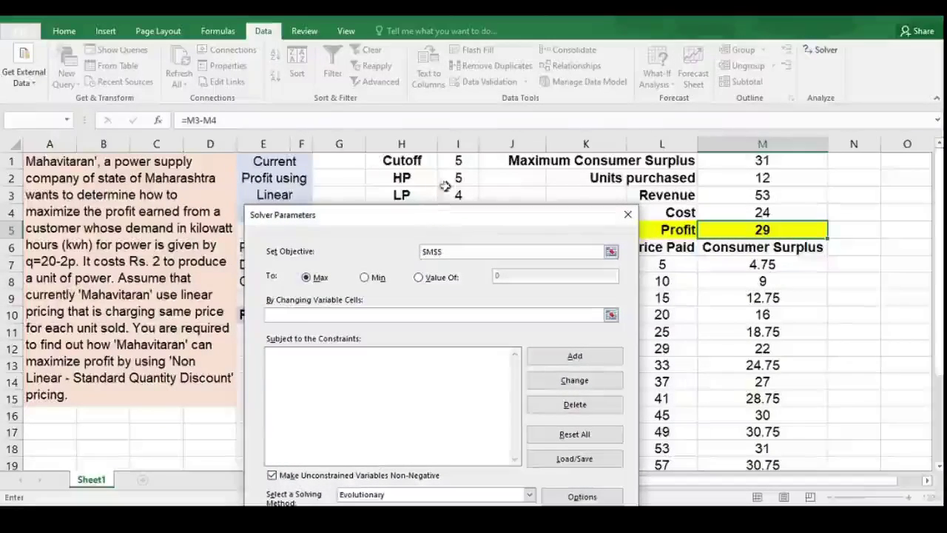
pyautogui.moveTo(458, 163); pyautogui.dragTo(460, 193)
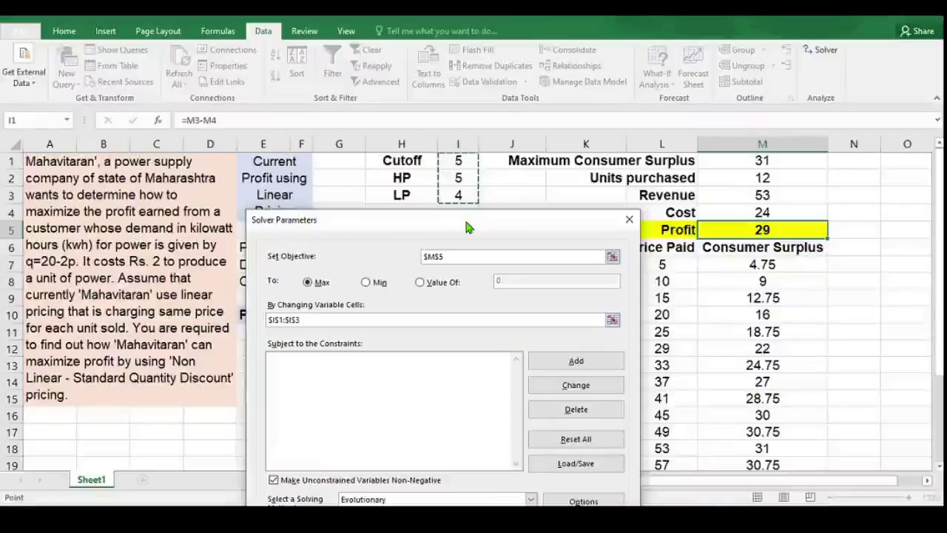
pyautogui.moveTo(468, 227); pyautogui.dragTo(592, 90)
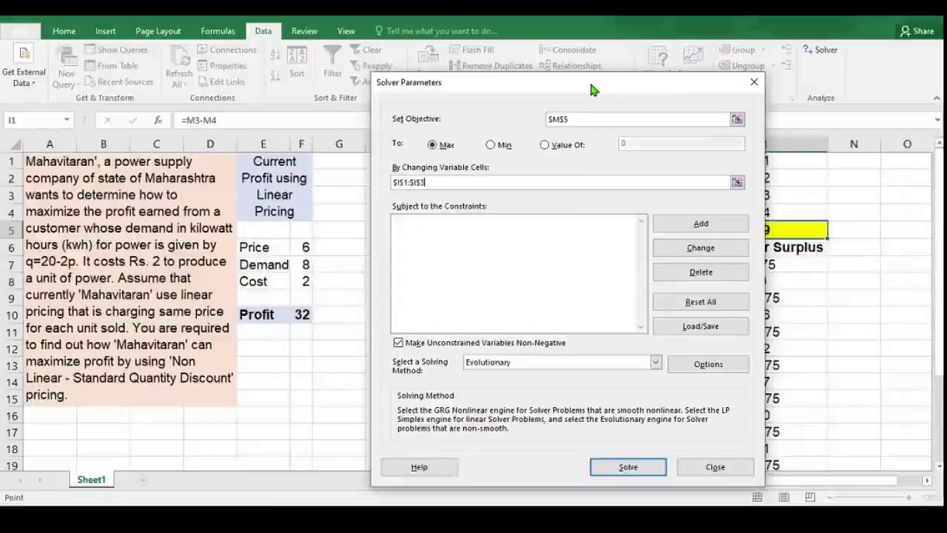
# Add a Solver constraint that the Cutoff cell I1 is >= 1
pyautogui.click(675, 234)
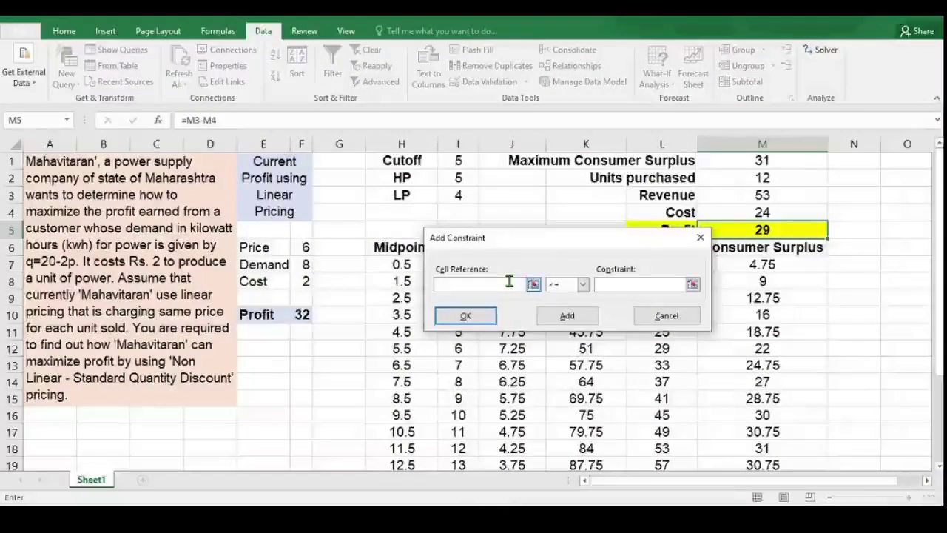
pyautogui.click(468, 163)
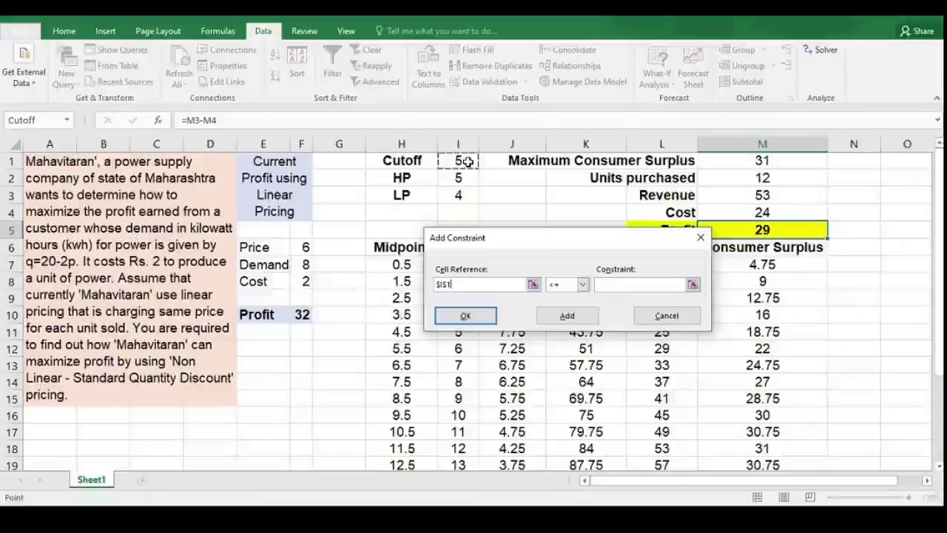
pyautogui.click(583, 285)
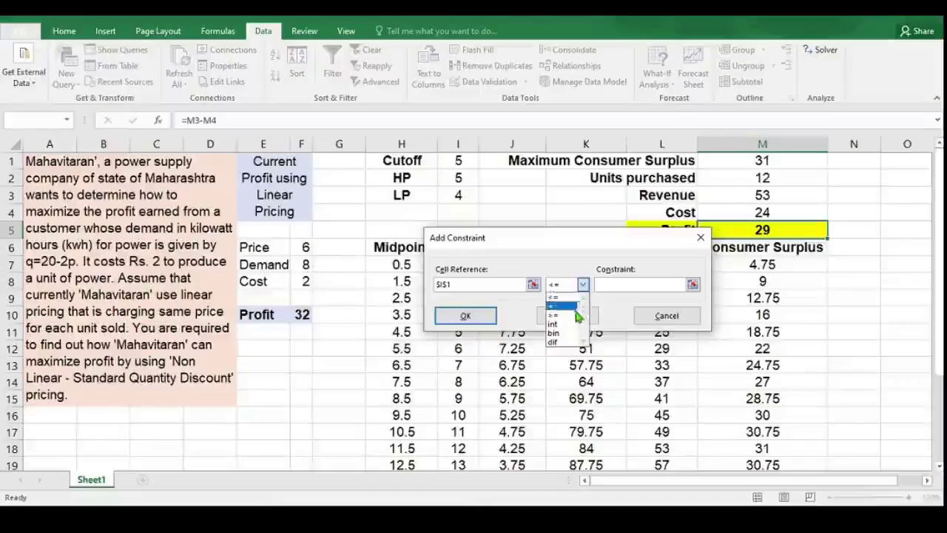
pyautogui.click(563, 312)
pyautogui.click(622, 287)
pyautogui.write('1')
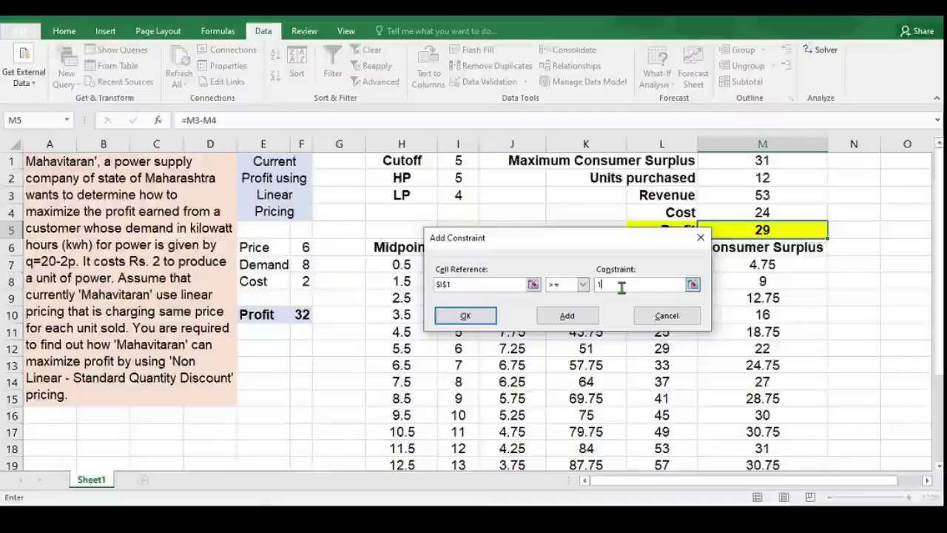
pyautogui.click(581, 316)
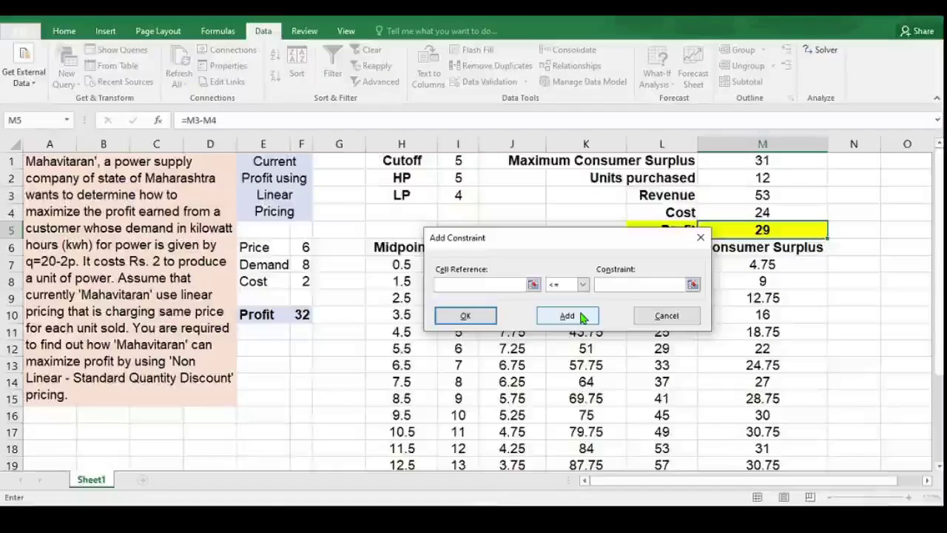
# Add a Solver constraint that the Cutoff cell I1 is <= 20
pyautogui.click(467, 163)
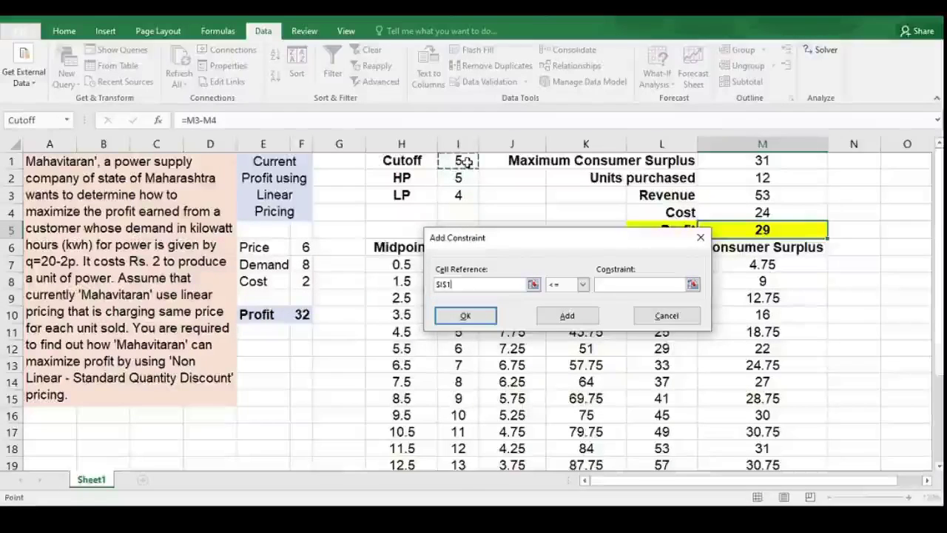
pyautogui.click(582, 284)
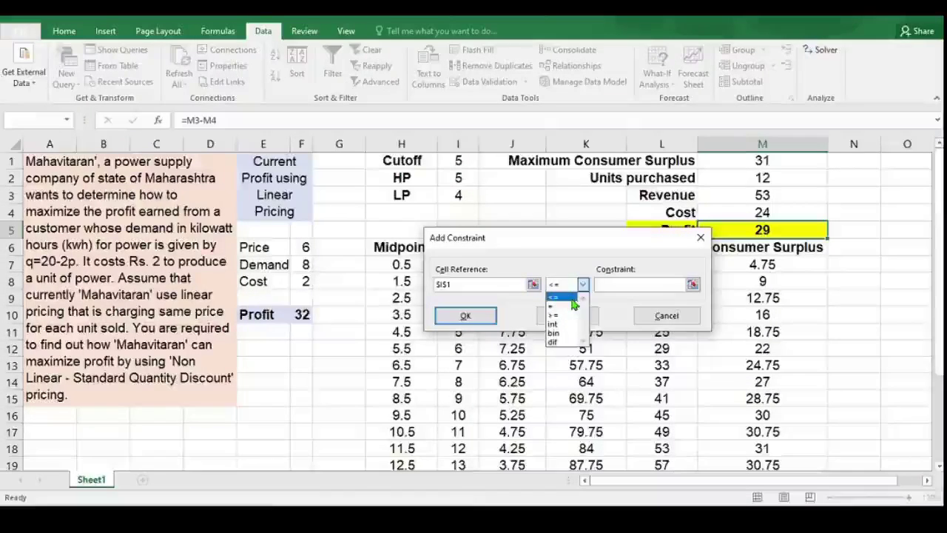
pyautogui.click(559, 295)
pyautogui.click(626, 285)
pyautogui.write('20')
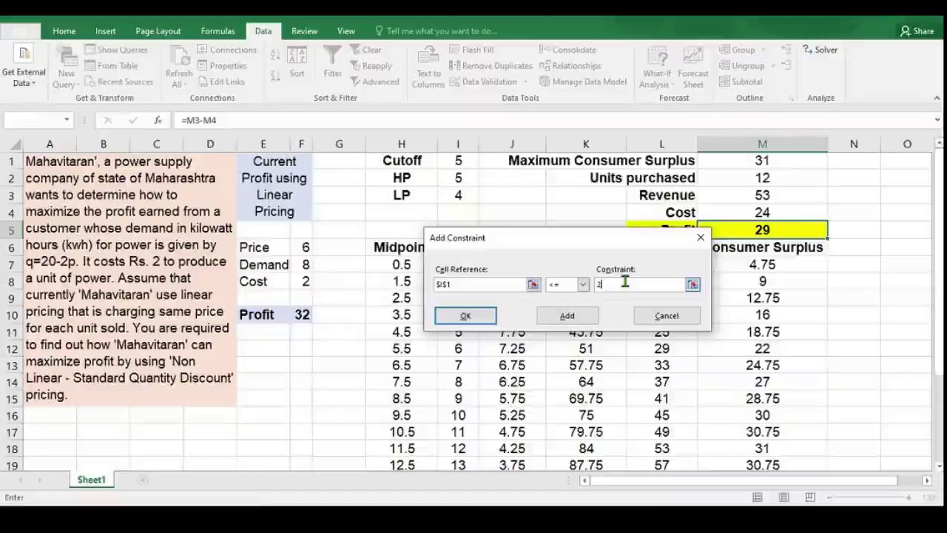
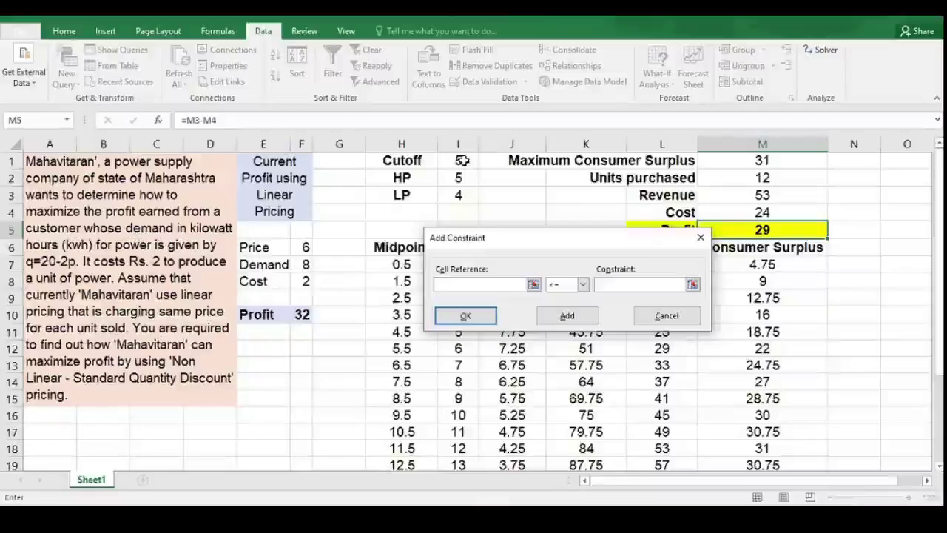
# Add a Solver constraint that restricts the Cutoff cell I1 to integer values (int)
pyautogui.click(462, 161)
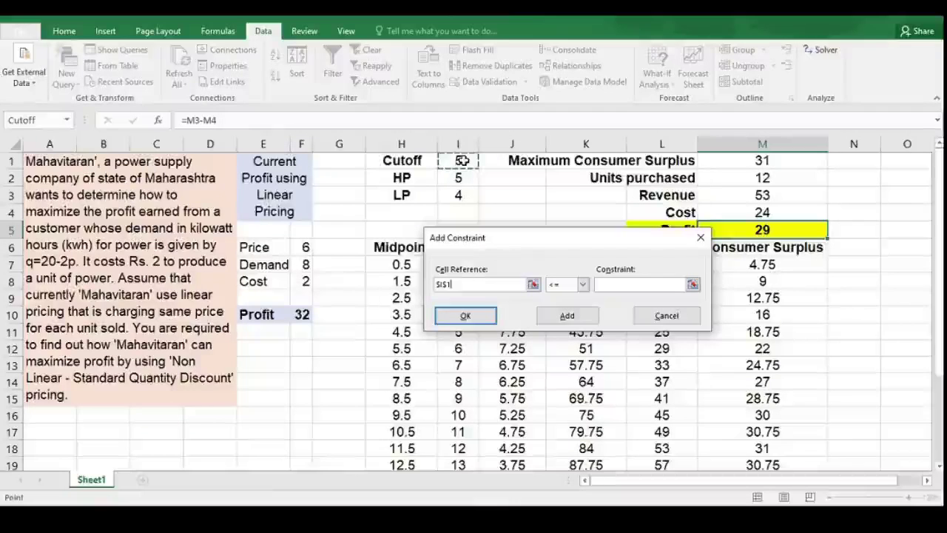
pyautogui.click(583, 286)
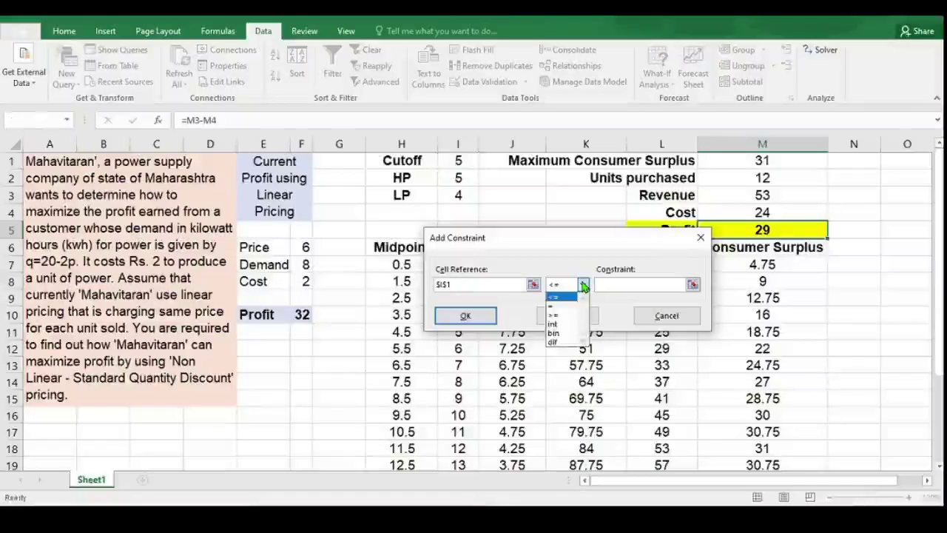
pyautogui.click(581, 324)
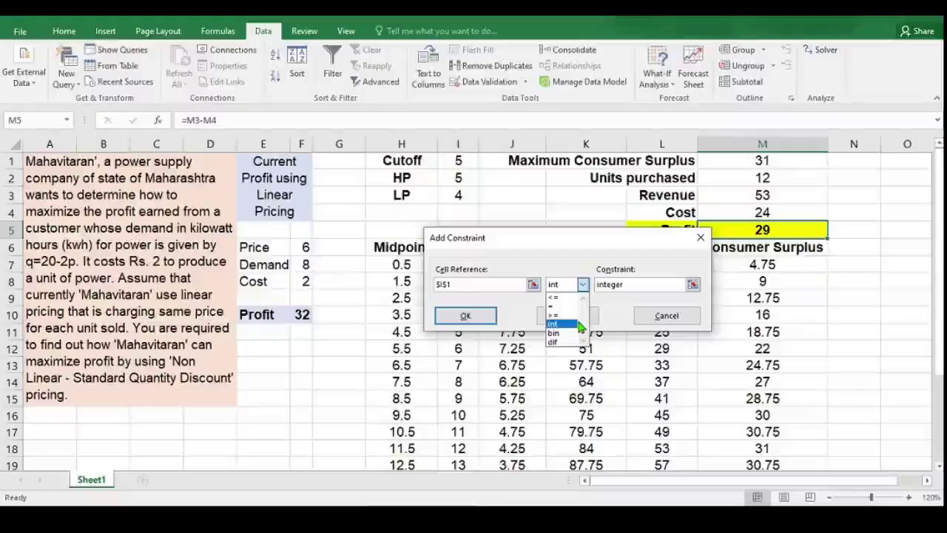
pyautogui.click(633, 285)
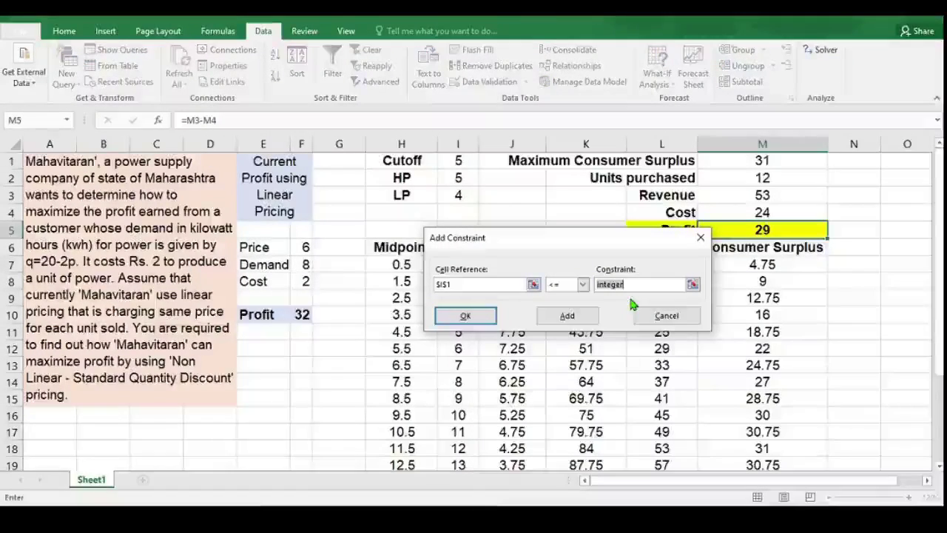
pyautogui.click(592, 318)
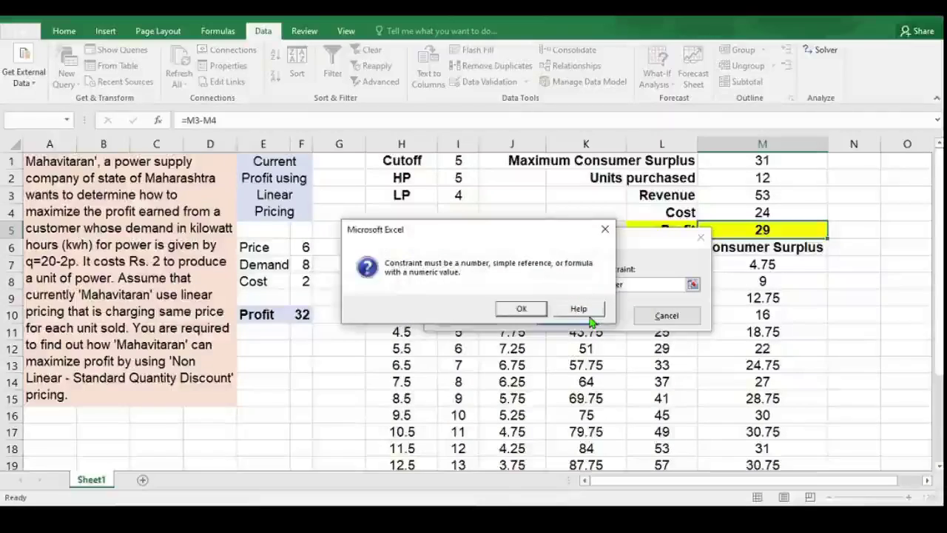
pyautogui.click(527, 311)
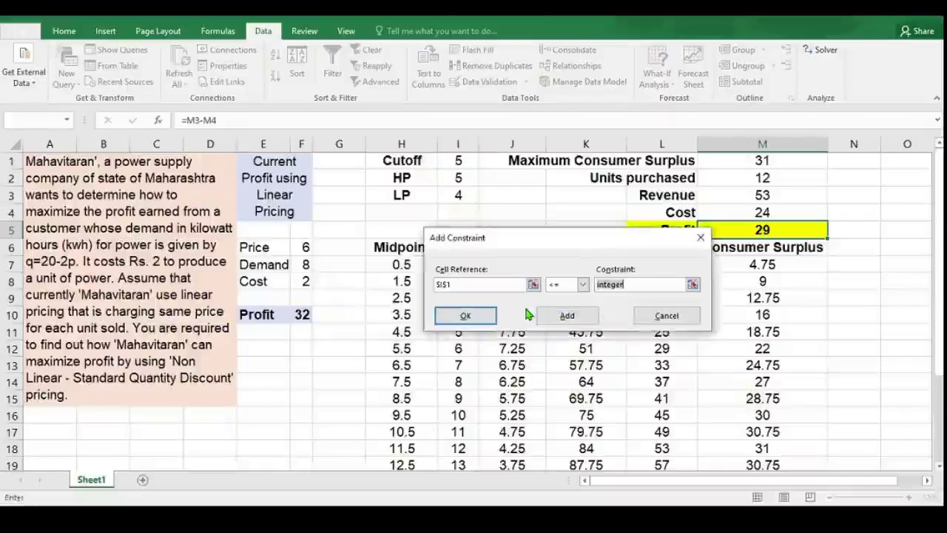
pyautogui.click(583, 284)
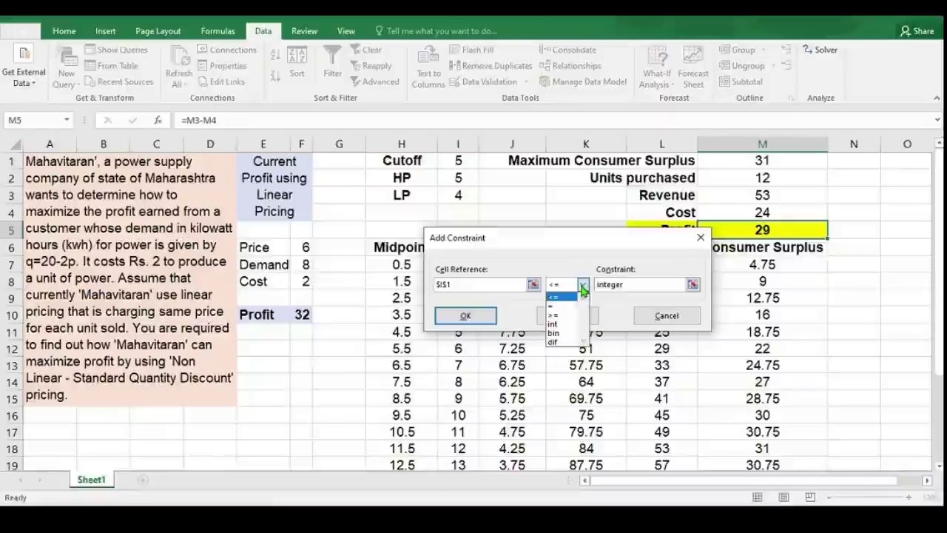
pyautogui.click(555, 323)
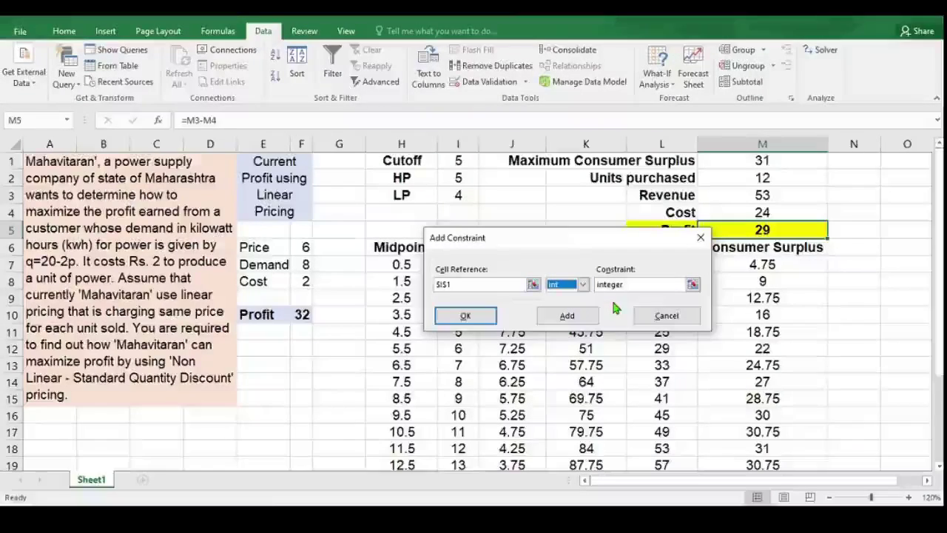
pyautogui.click(584, 317)
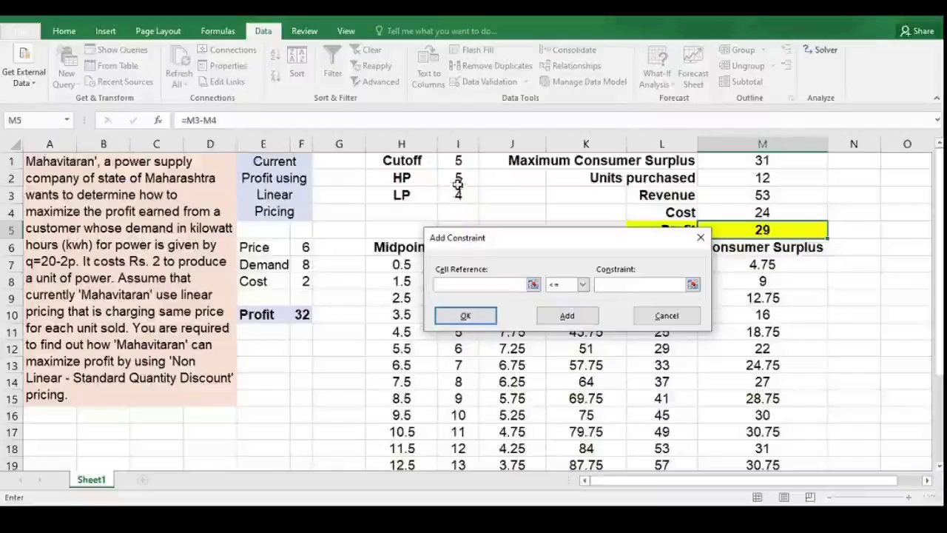
# Add a Solver constraint that the HP and LP cells I2:I3 are >= 0
pyautogui.moveTo(458, 183); pyautogui.dragTo(459, 195)
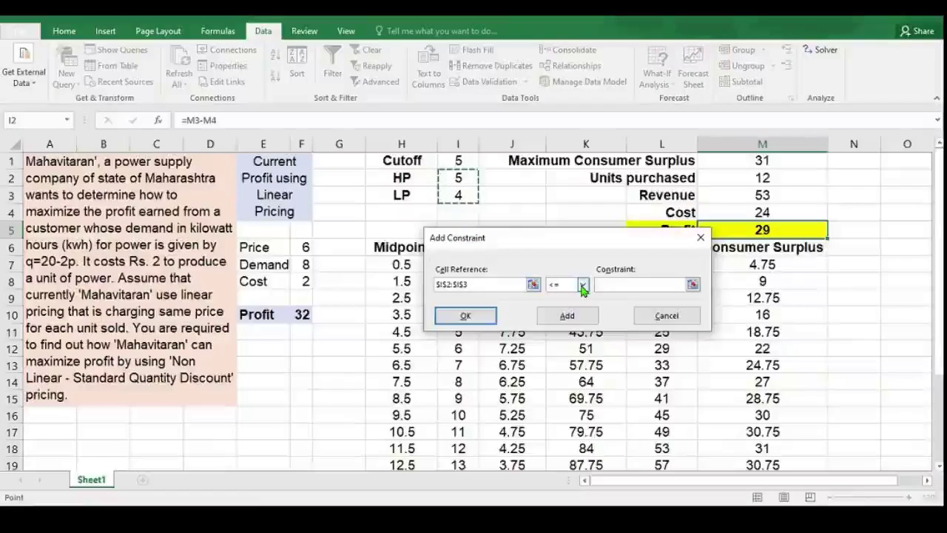
pyautogui.click(582, 285)
pyautogui.click(558, 316)
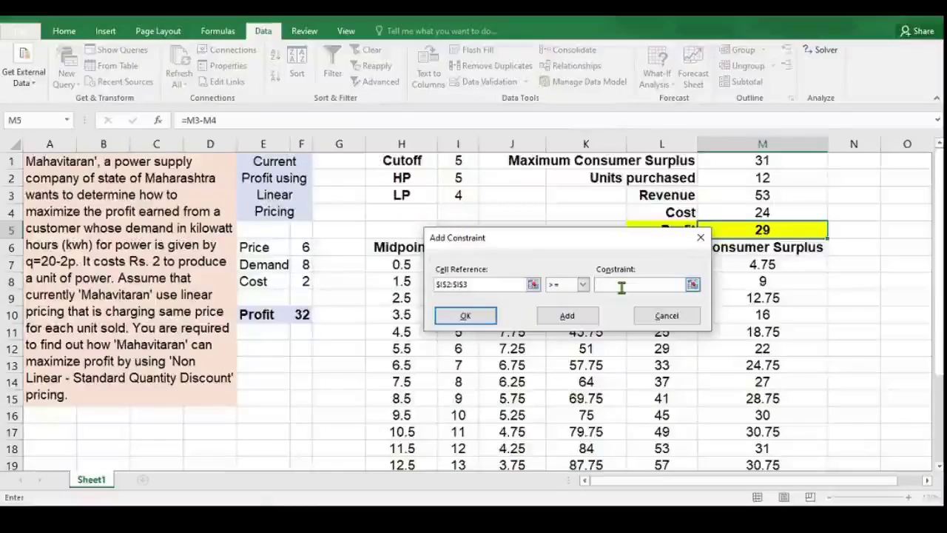
pyautogui.click(621, 286)
pyautogui.write('0')
pyautogui.click(566, 316)
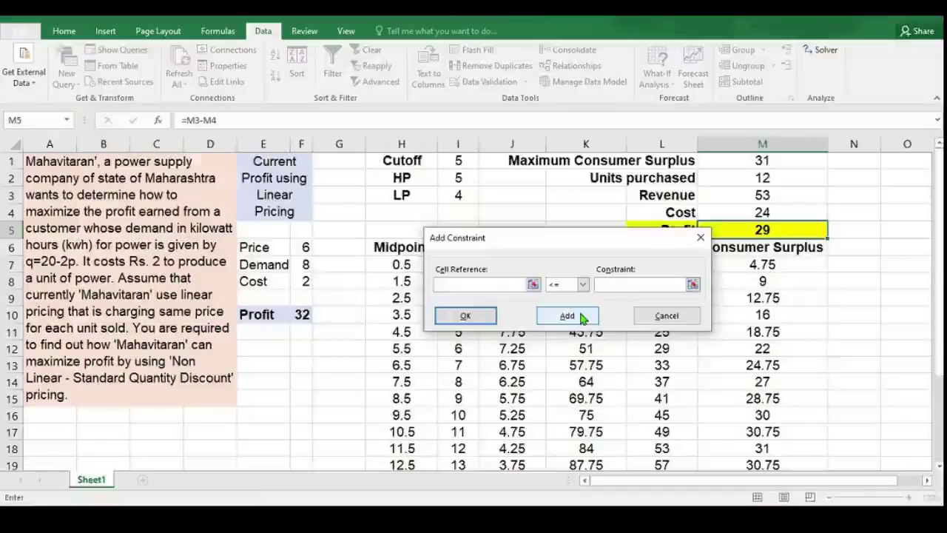
# Add a Solver constraint that the HP and LP cells I2:I3 are <= 50 and return to the Solver parameters
pyautogui.moveTo(458, 181); pyautogui.dragTo(460, 191)
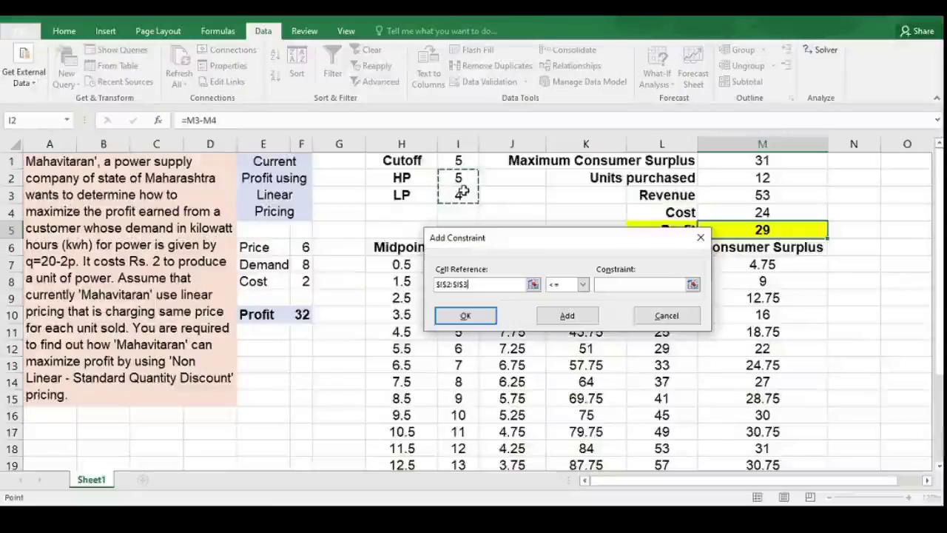
pyautogui.click(583, 285)
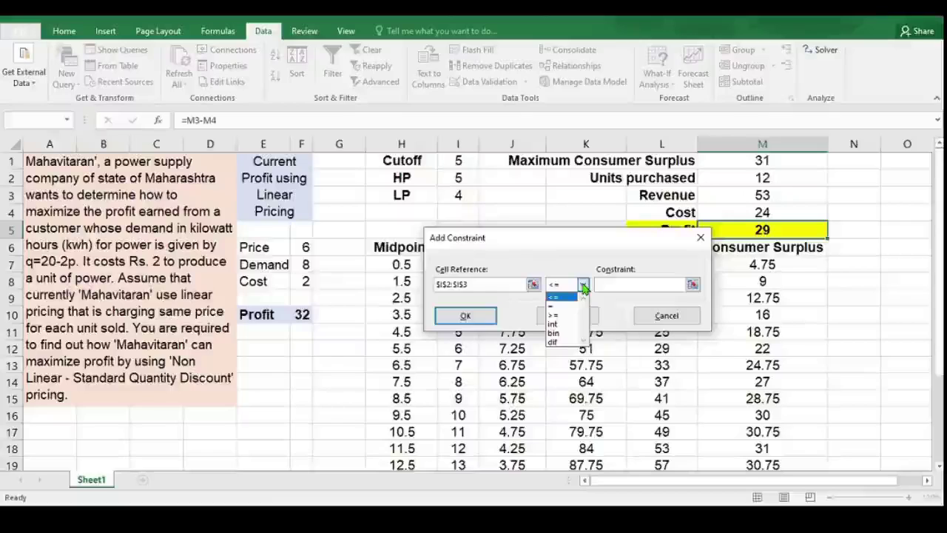
pyautogui.click(575, 296)
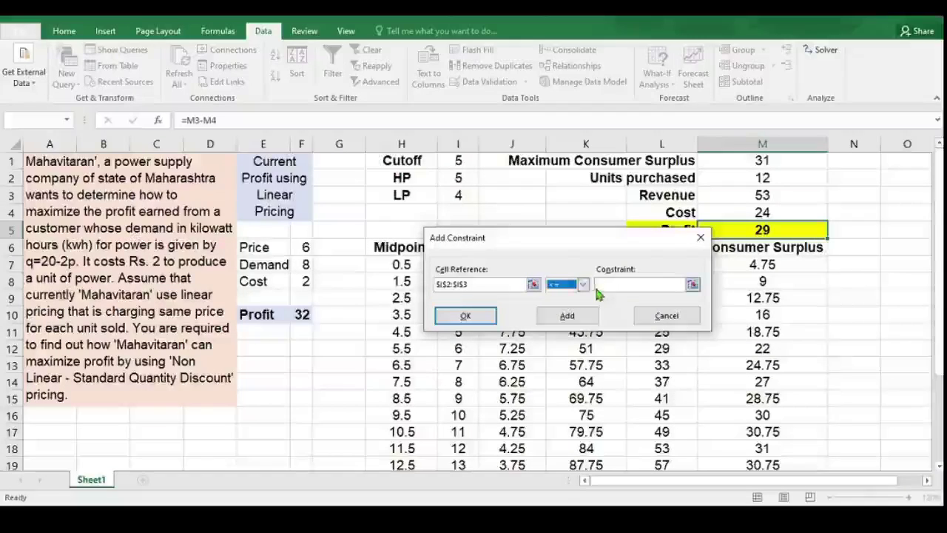
pyautogui.click(601, 286)
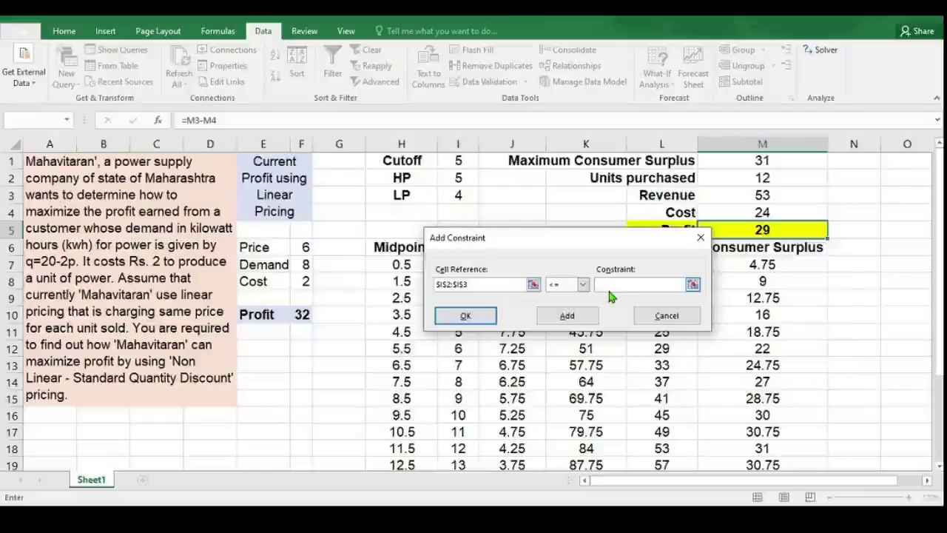
pyautogui.write('50')
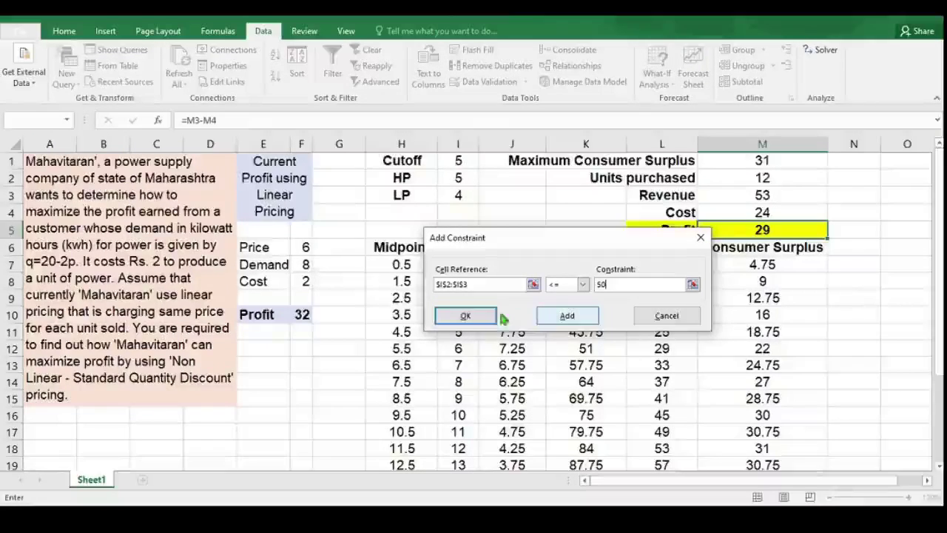
pyautogui.click(477, 319)
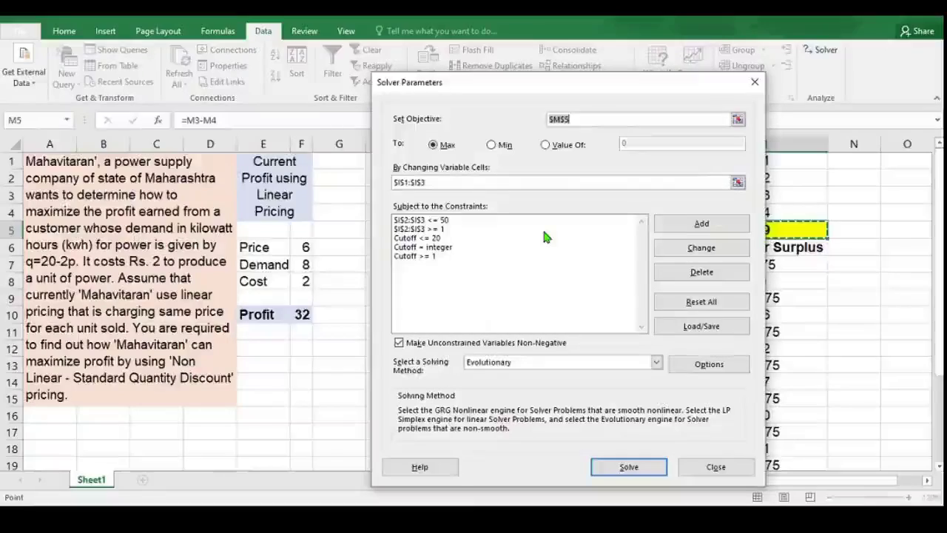
# Run Solver on the profit maximization model and keep the Solver solution in the worksheet
pyautogui.moveTo(583, 82); pyautogui.dragTo(553, 62)
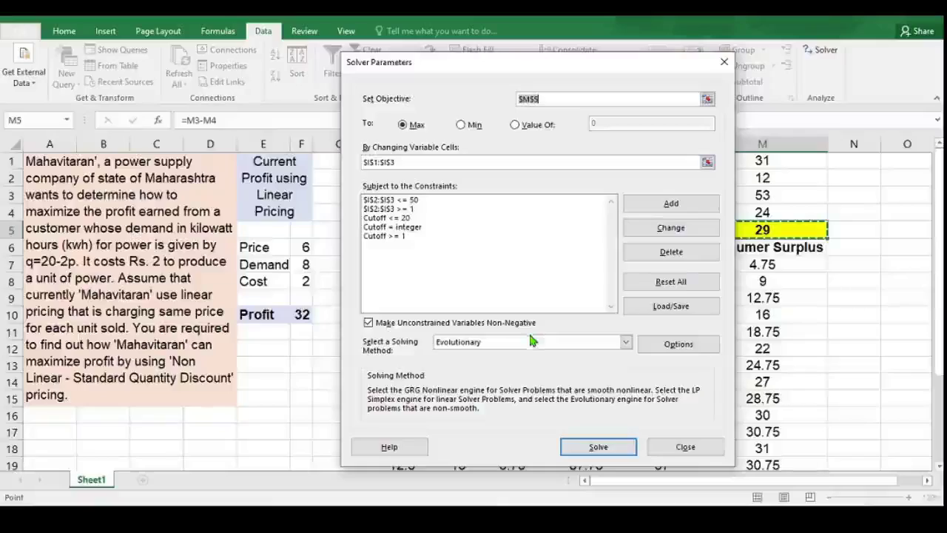
pyautogui.click(599, 447)
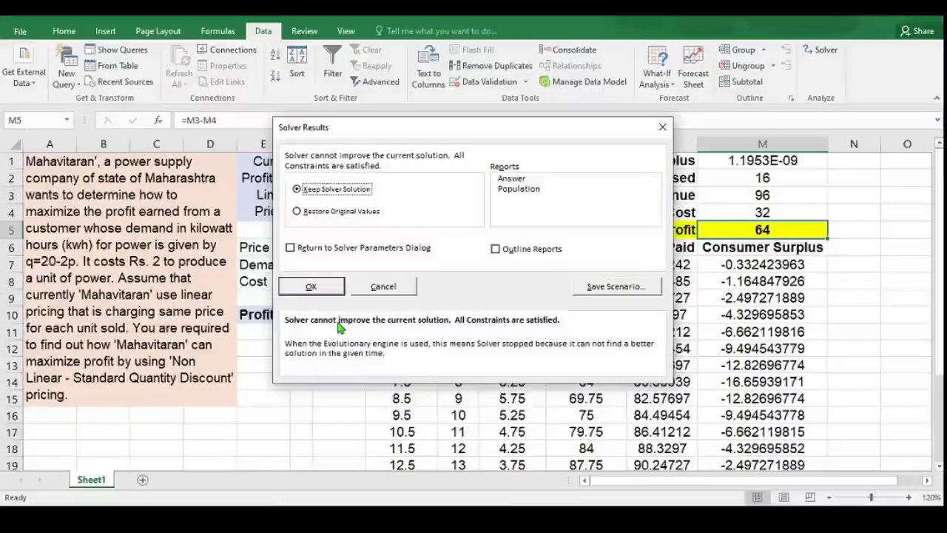
pyautogui.click(313, 287)
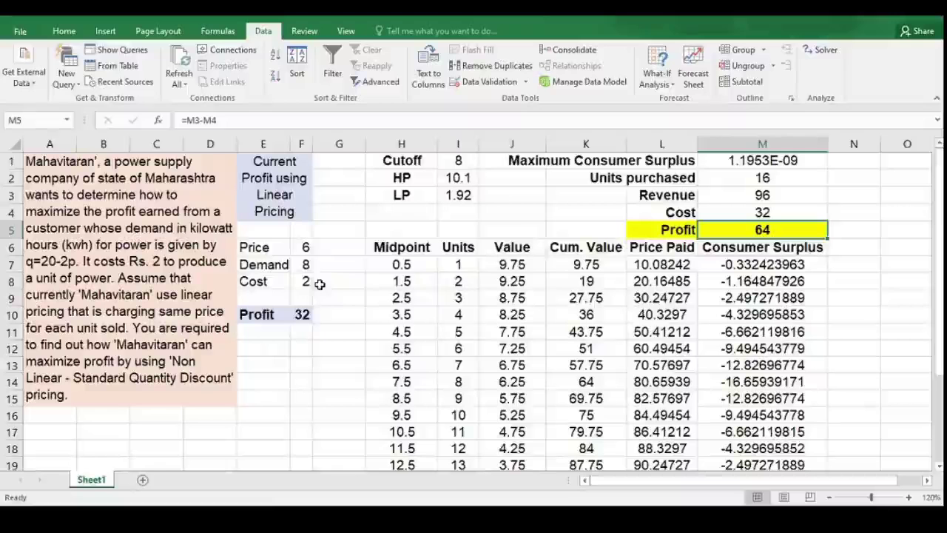
# Examine the optimized Cutoff in I1 and the resulting Profit in M5
pyautogui.click(458, 161)
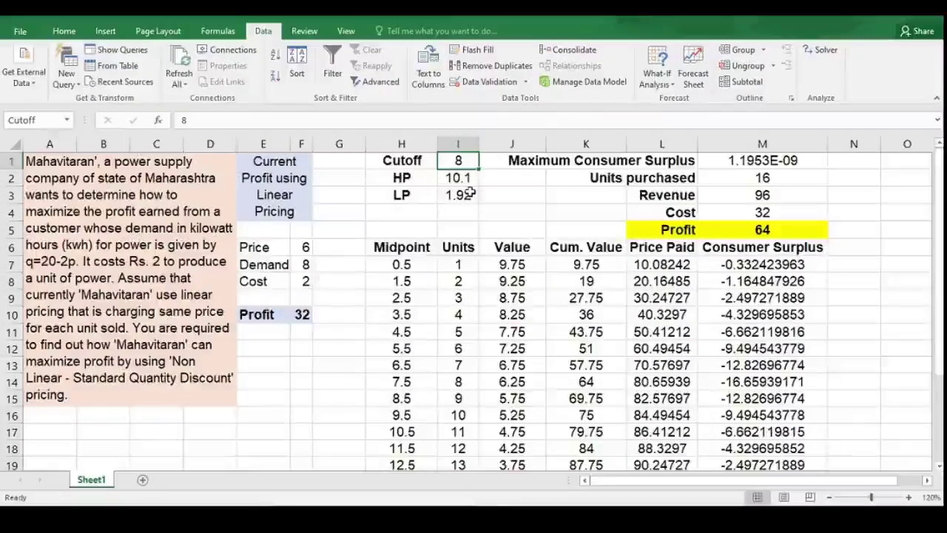
pyautogui.click(763, 234)
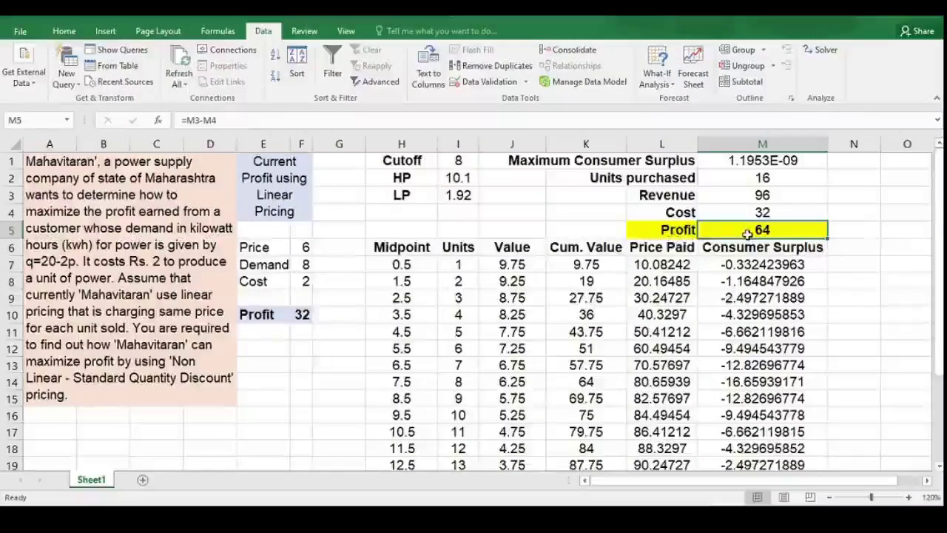
pyautogui.click(862, 237)
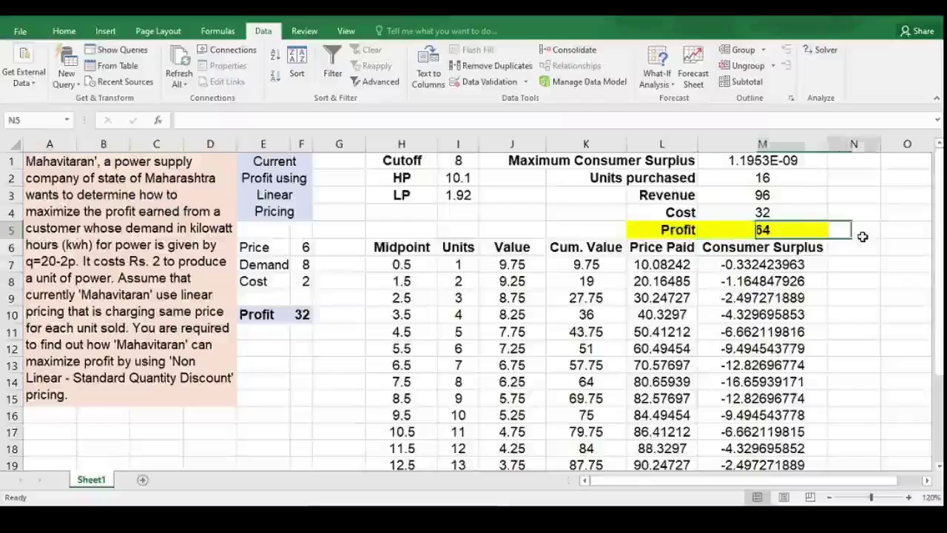